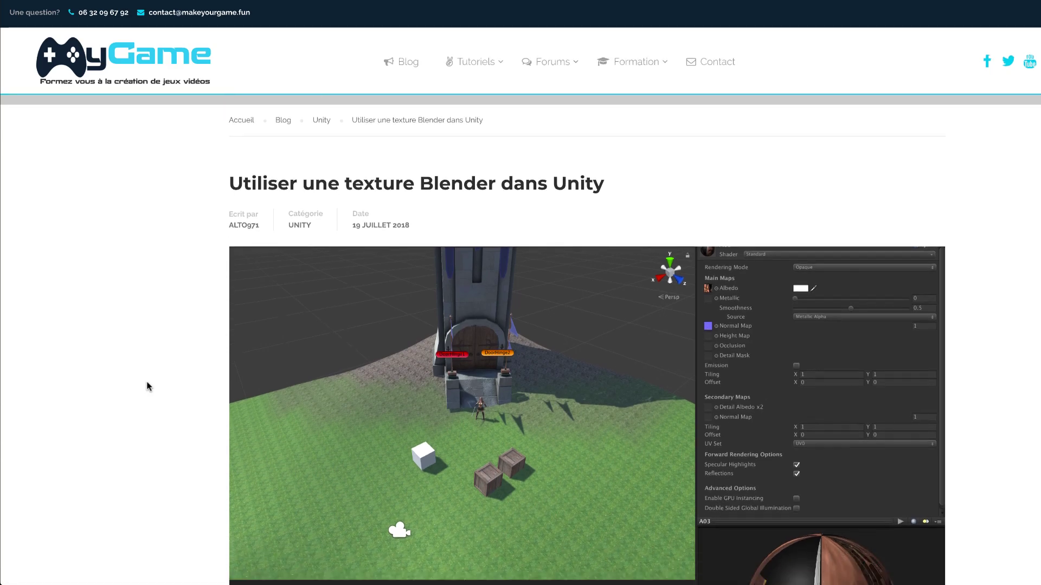
# Leave the Blender-texture article for the 'Ressources pour créer des jeux vidéos' page via Formation > Ressources.
pyautogui.scroll(-4, 147, 385)
pyautogui.scroll(4, 147, 386)
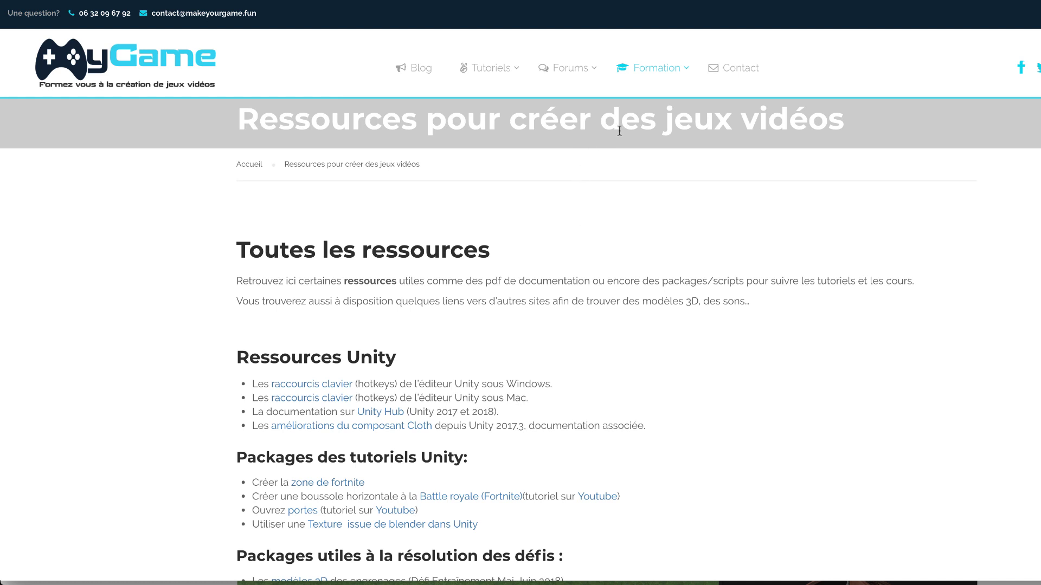
# Get blenderImport.unitypackage from the 'Texture issue de blender dans Unity' link and show it in Finder.
pyautogui.moveTo(505, 84)
pyautogui.moveTo(657, 70)
pyautogui.scroll(-4, 189, 452)
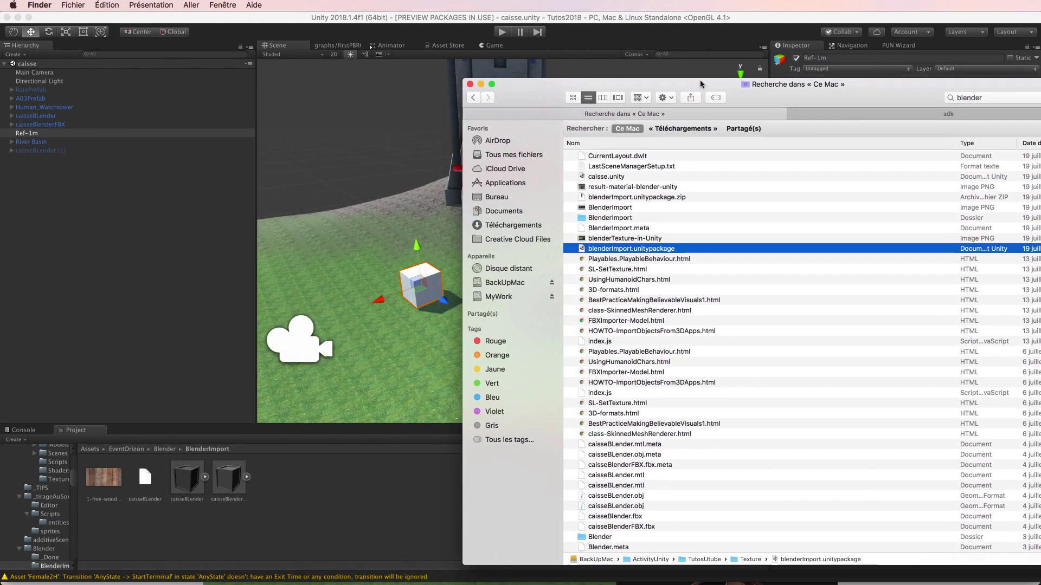
# Drag blenderImport.unitypackage from the Finder results into Unity's Project panel.
pyautogui.moveTo(700, 84); pyautogui.dragTo(607, 17)
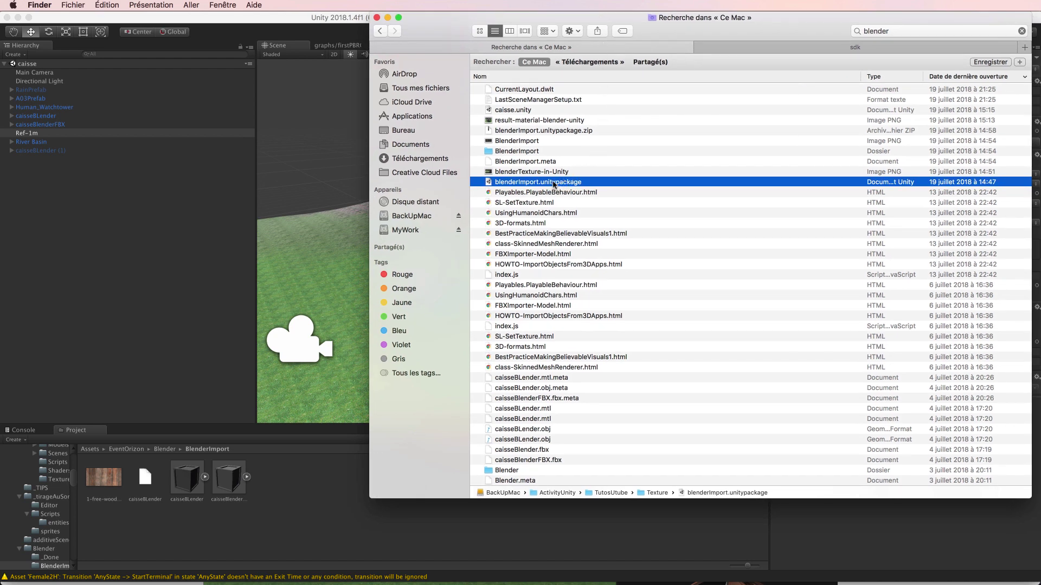
pyautogui.moveTo(554, 184); pyautogui.dragTo(325, 513)
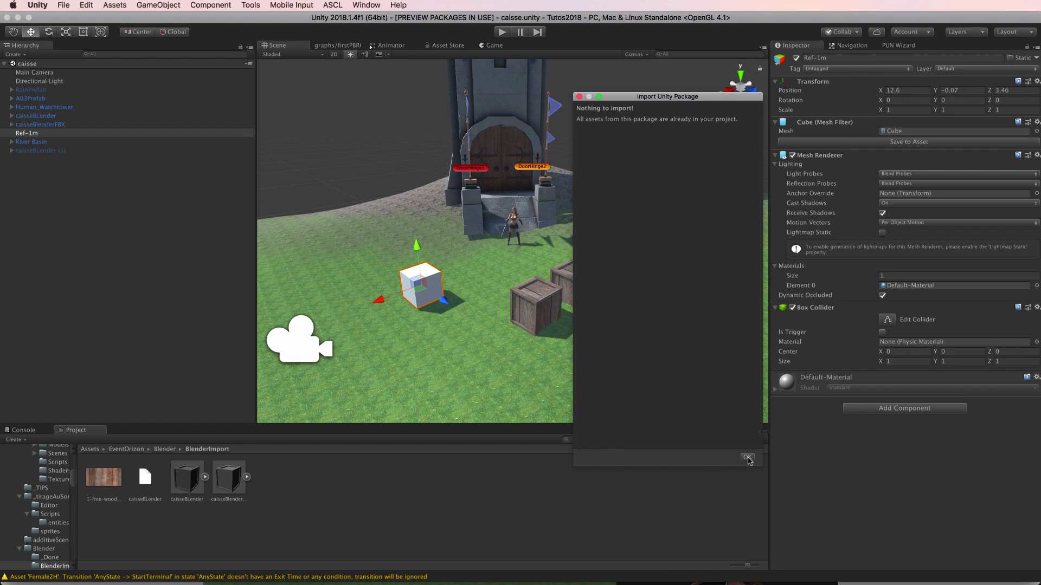
# Dismiss the nothing-to-import message and zoom the Scene view out around the tower.
pyautogui.click(747, 458)
pyautogui.moveTo(529, 345)
pyautogui.mouseDown(button='middle')
pyautogui.moveTo(493, 371)
pyautogui.moveTo(509, 350)
pyautogui.mouseUp(button='middle')
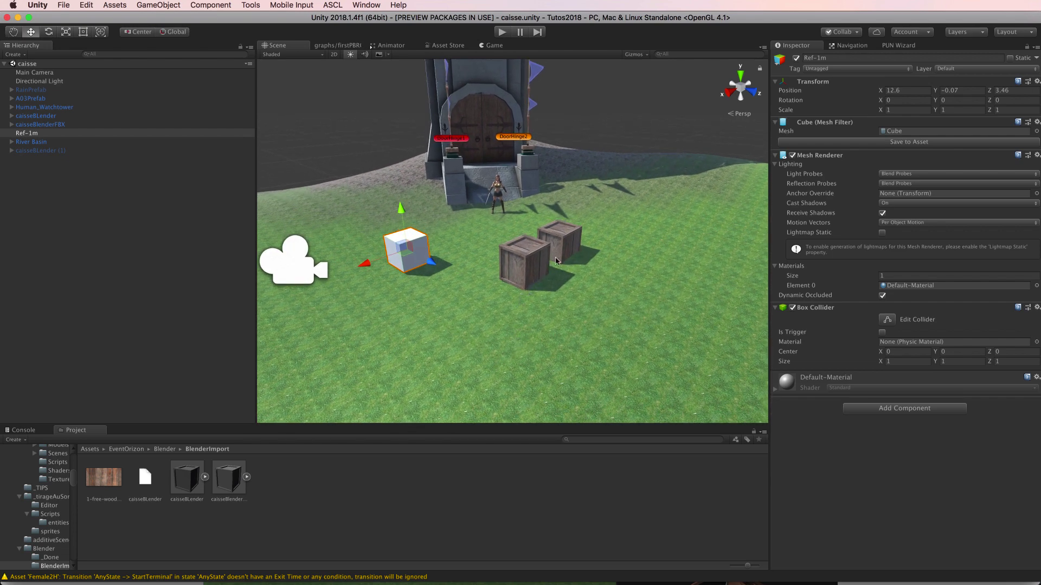
pyautogui.scroll(5, 617, 285)
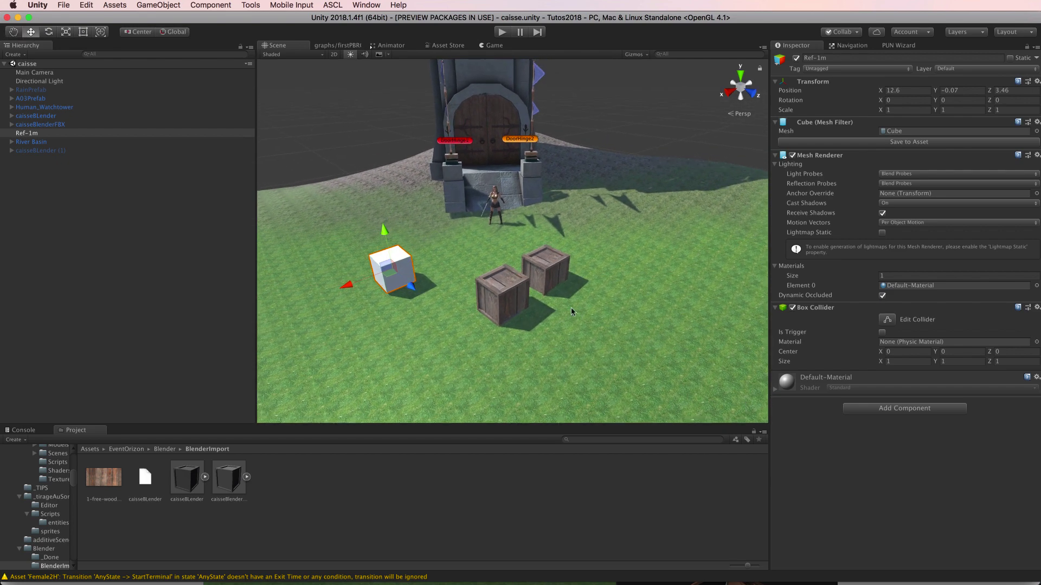
pyautogui.scroll(-2, 595, 297)
pyautogui.scroll(-2, 595, 297)
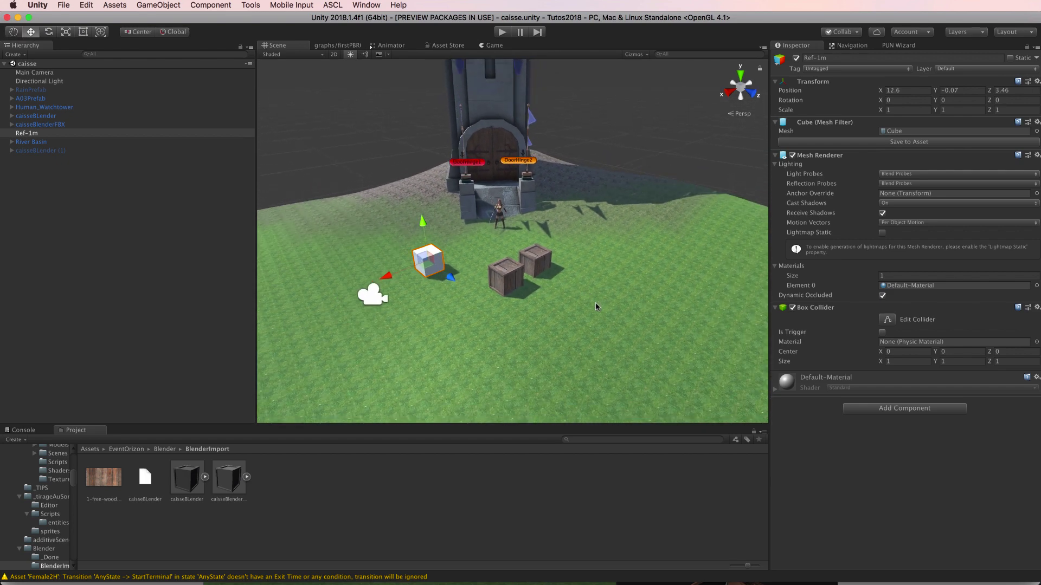
pyautogui.scroll(-2, 595, 302)
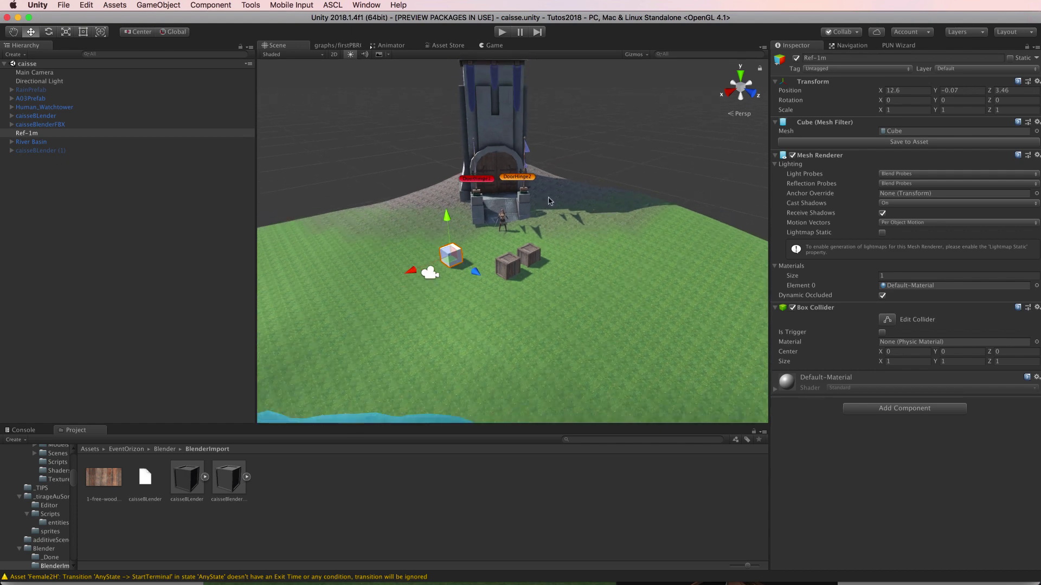
pyautogui.scroll(-2, 573, 271)
pyautogui.scroll(-2, 572, 274)
pyautogui.scroll(-2, 572, 274)
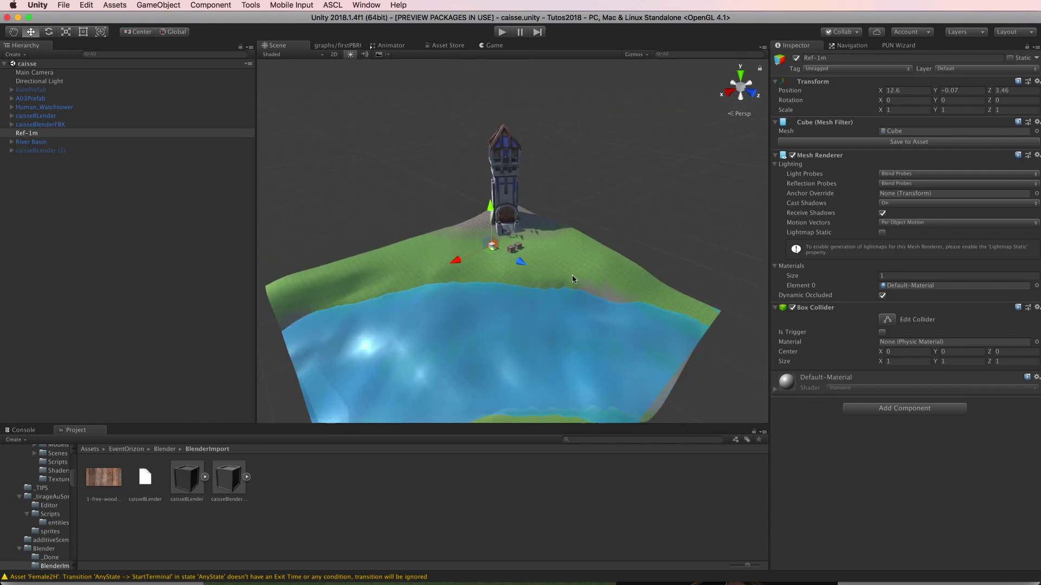
# Orbit and pan the view to frame the two wooden crates beside the reference cube.
pyautogui.keyDown('alt'); pyautogui.moveTo(534, 260); pyautogui.dragTo(483, 263); pyautogui.keyUp('alt')
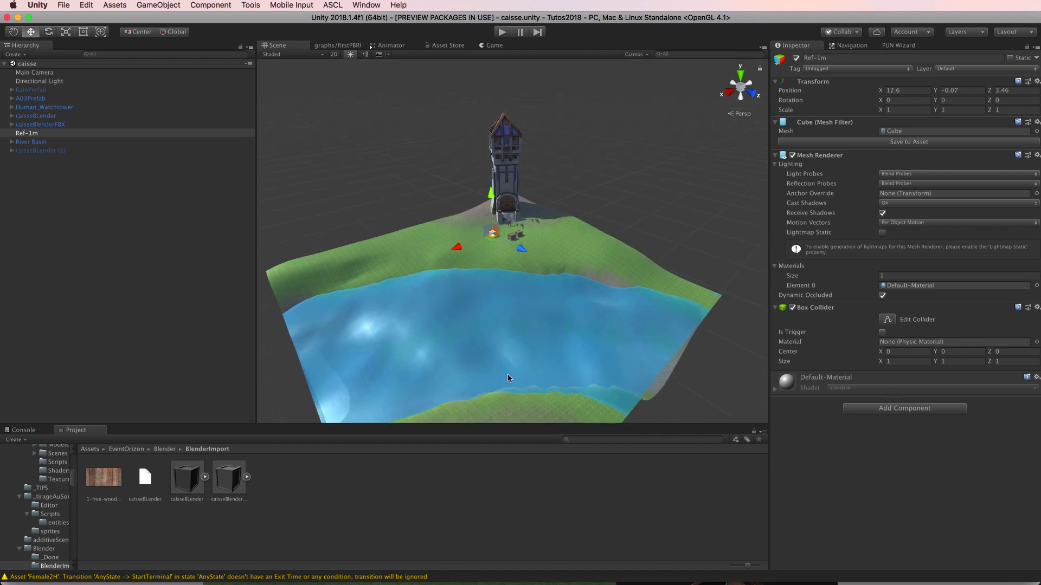
pyautogui.scroll(3, 509, 276)
pyautogui.scroll(2, 513, 259)
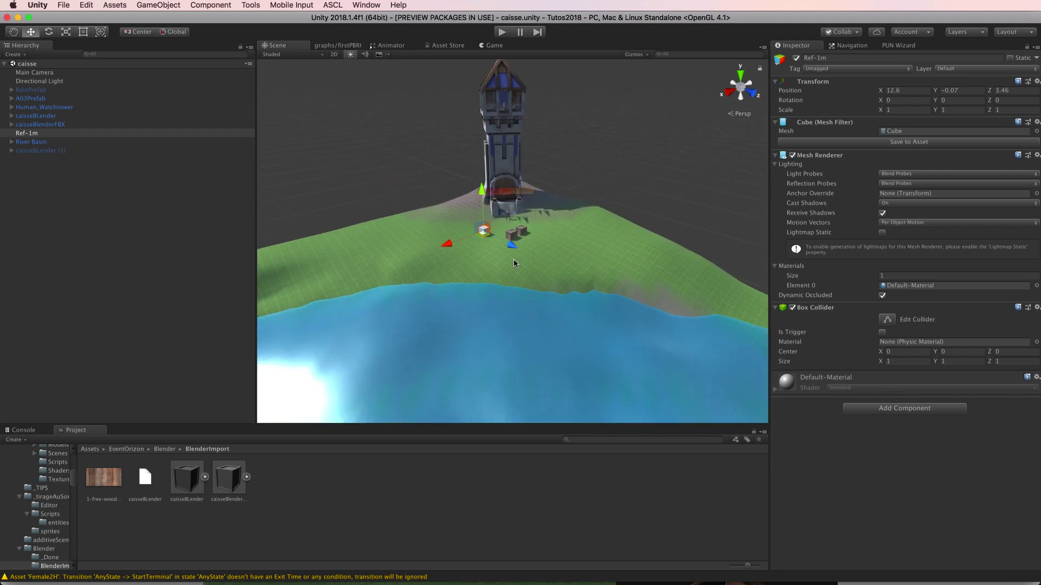
pyautogui.moveTo(513, 259)
pyautogui.mouseDown(button='middle')
pyautogui.moveTo(520, 284)
pyautogui.moveTo(503, 259)
pyautogui.moveTo(495, 211)
pyautogui.mouseUp(button='middle')
pyautogui.scroll(4, 502, 263)
pyautogui.scroll(4, 466, 245)
pyautogui.scroll(2, 495, 232)
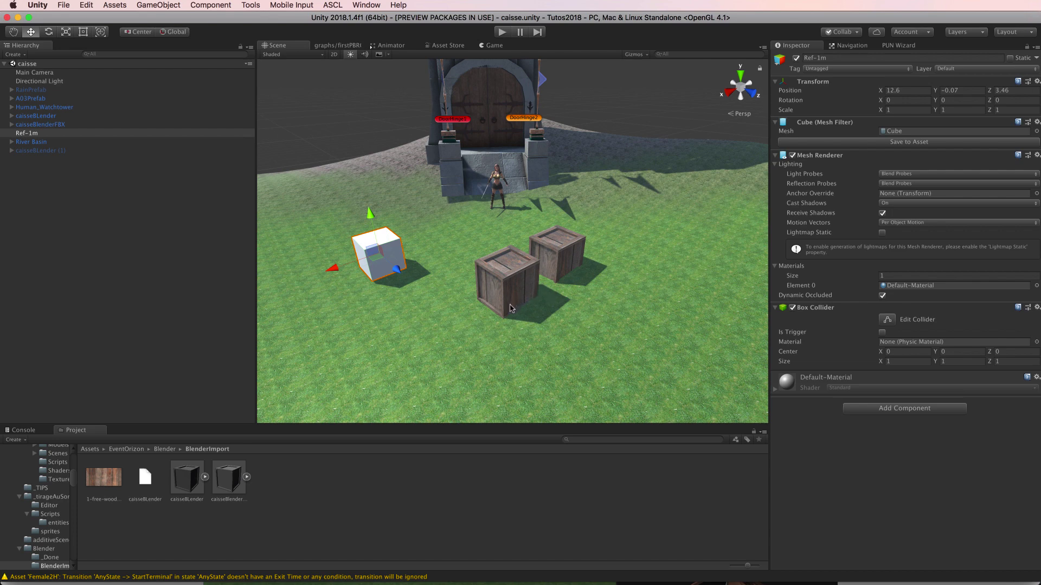
# Select the Ref-1m cube and drag it along Z to position 4.03.
pyautogui.click(34, 135)
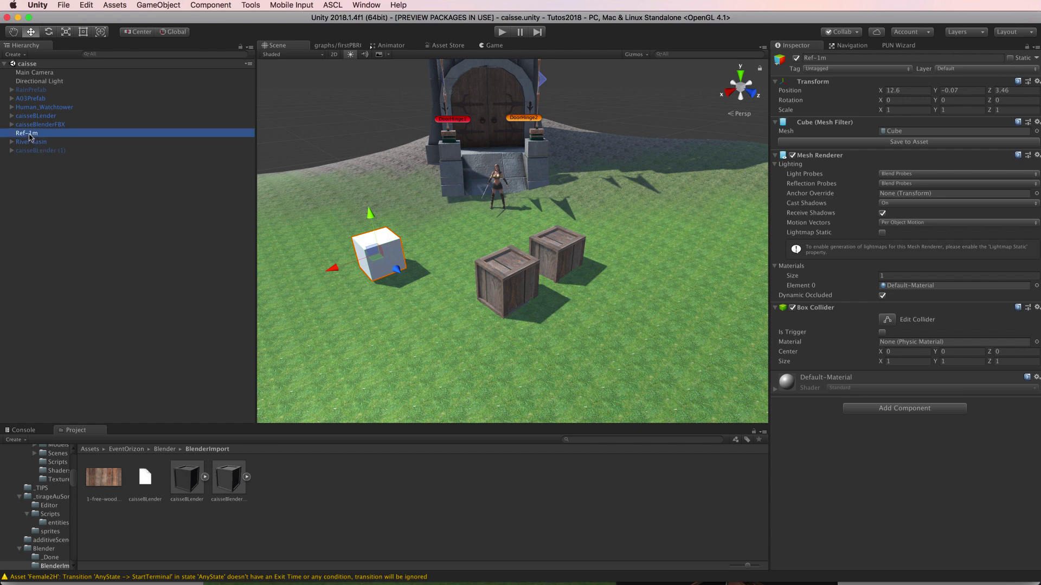
pyautogui.rightClick(117, 228)
pyautogui.moveTo(164, 335)
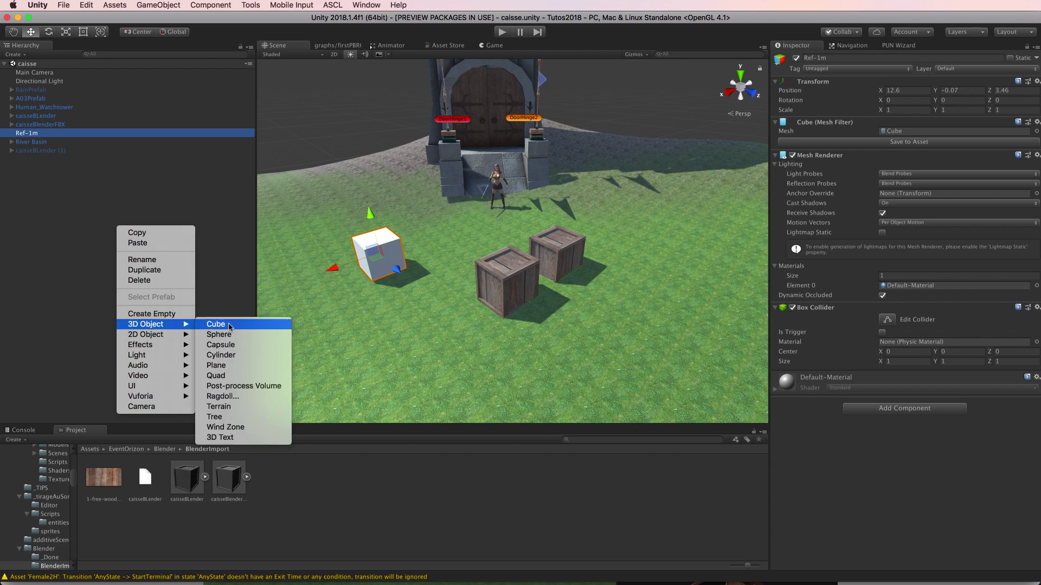
pyautogui.click(895, 111)
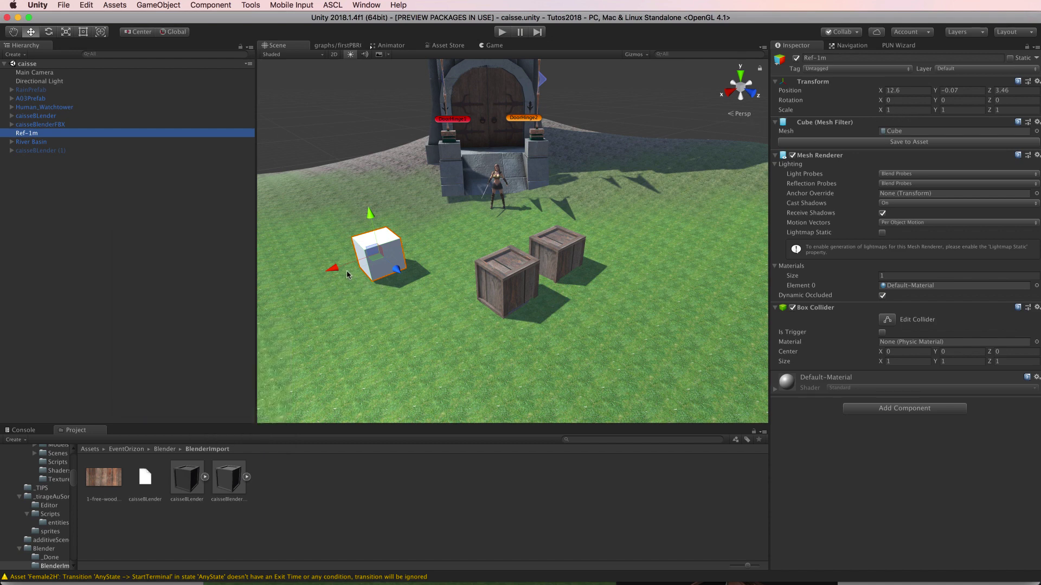
pyautogui.moveTo(397, 269); pyautogui.dragTo(461, 296)
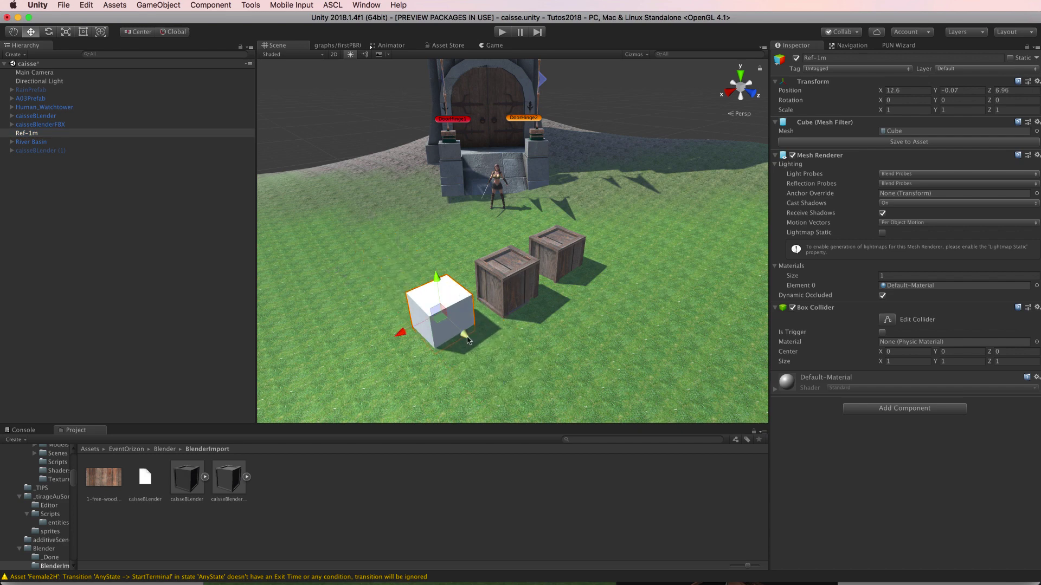
pyautogui.moveTo(465, 336); pyautogui.dragTo(456, 336)
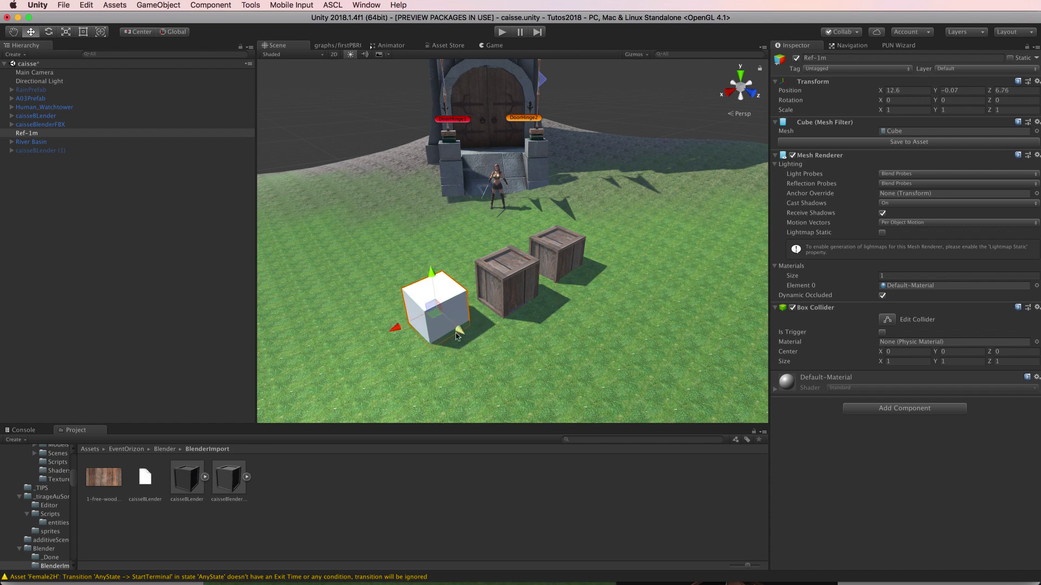
pyautogui.moveTo(457, 336); pyautogui.dragTo(404, 278)
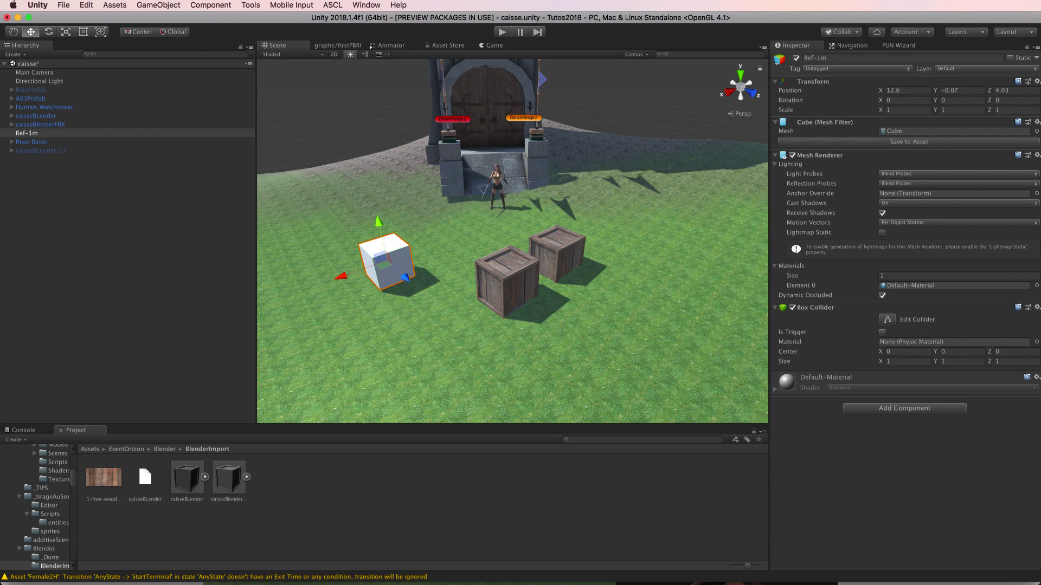
# Hide both wooden crates and select caisseBLender.obj to view its Materials import settings.
pyautogui.hotkey('ctrl', 'z')
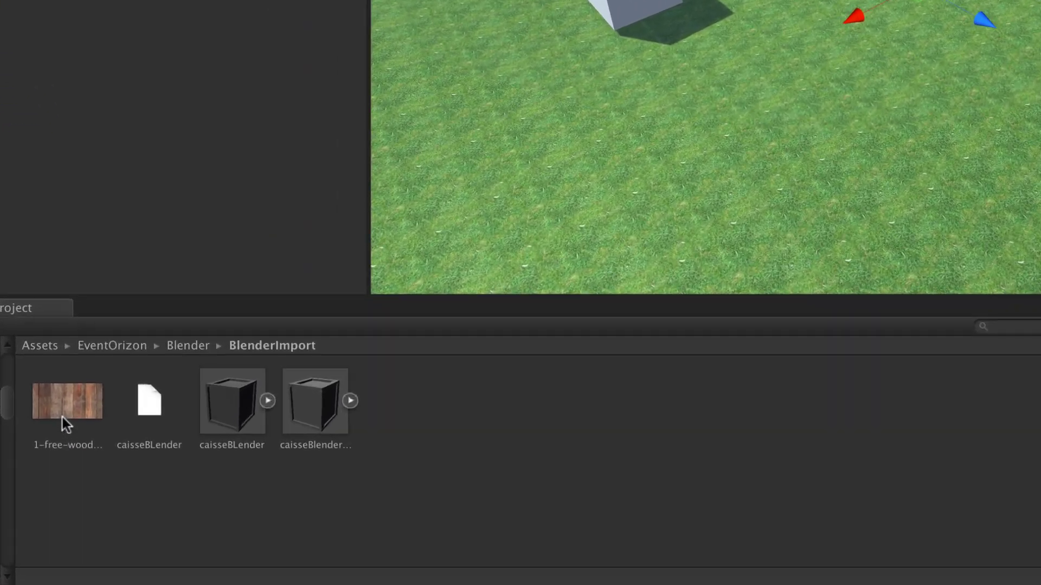
pyautogui.click(102, 484)
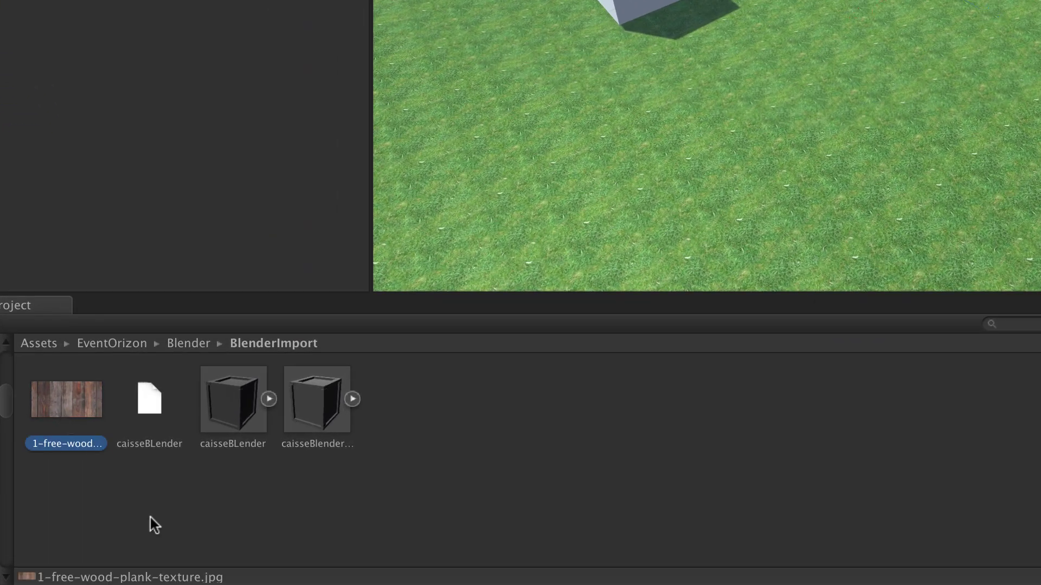
pyautogui.click(167, 444)
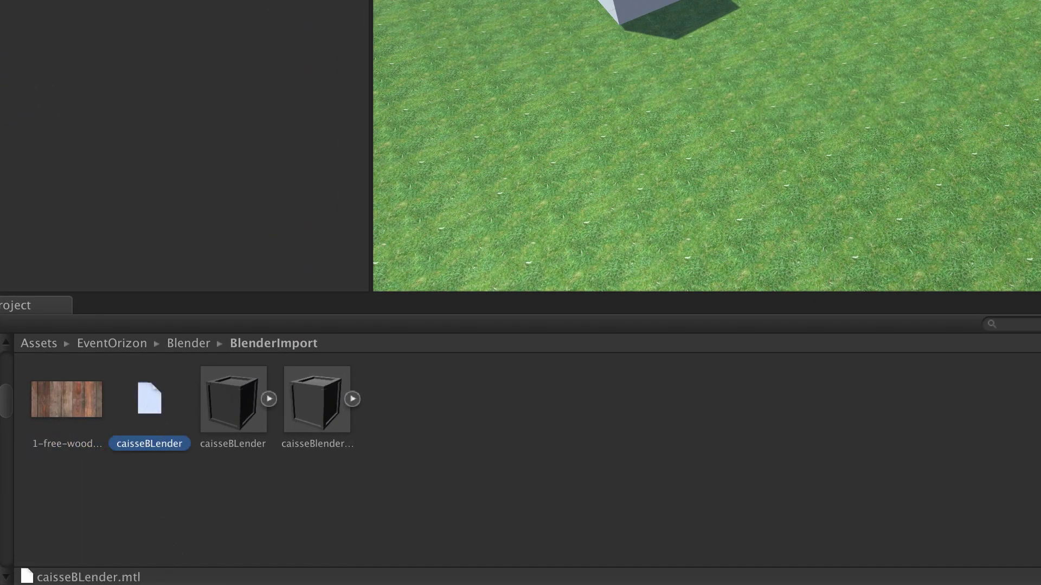
pyautogui.click(233, 405)
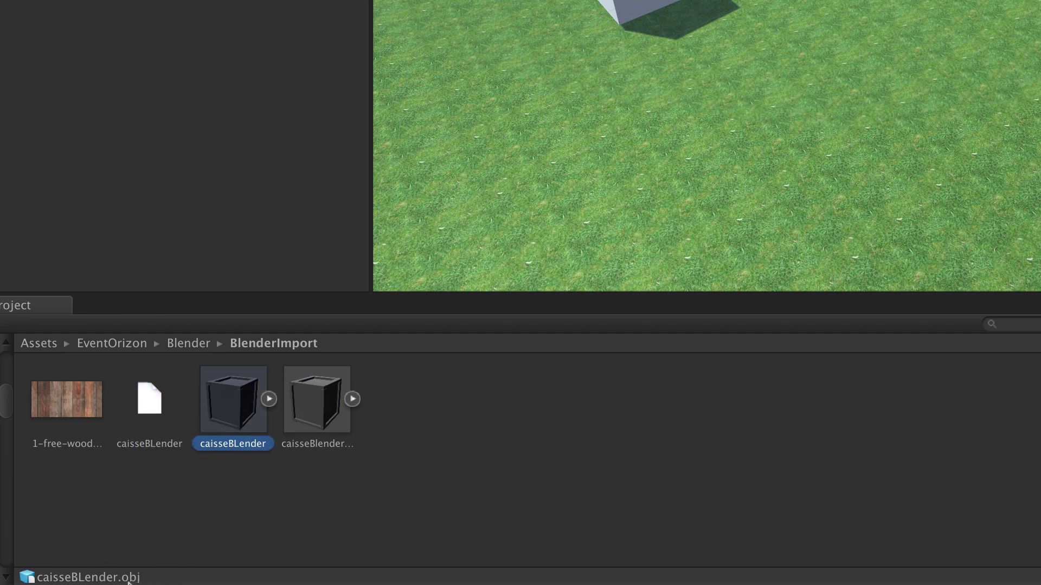
pyautogui.click(332, 407)
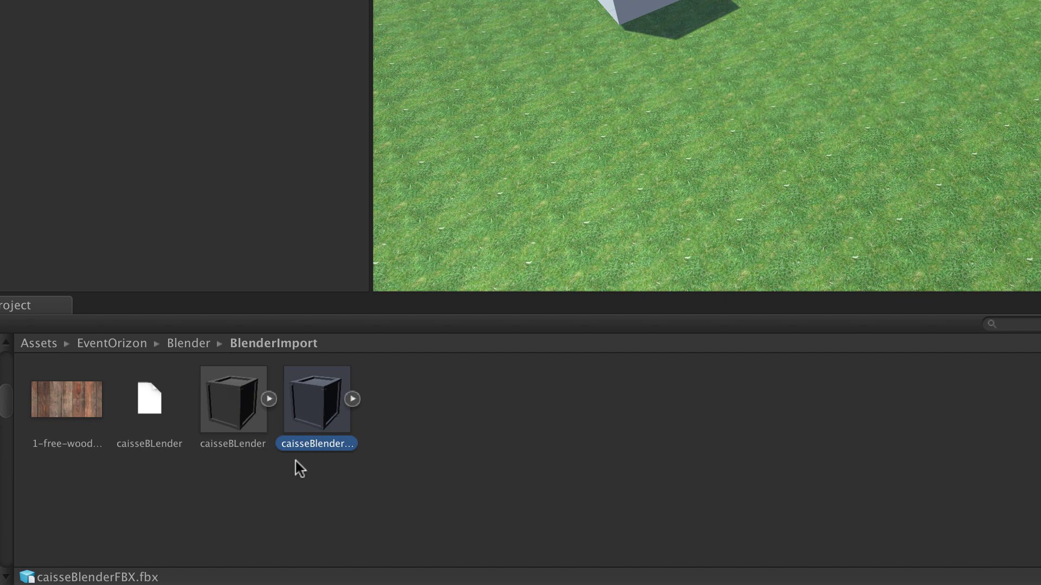
pyautogui.click(230, 405)
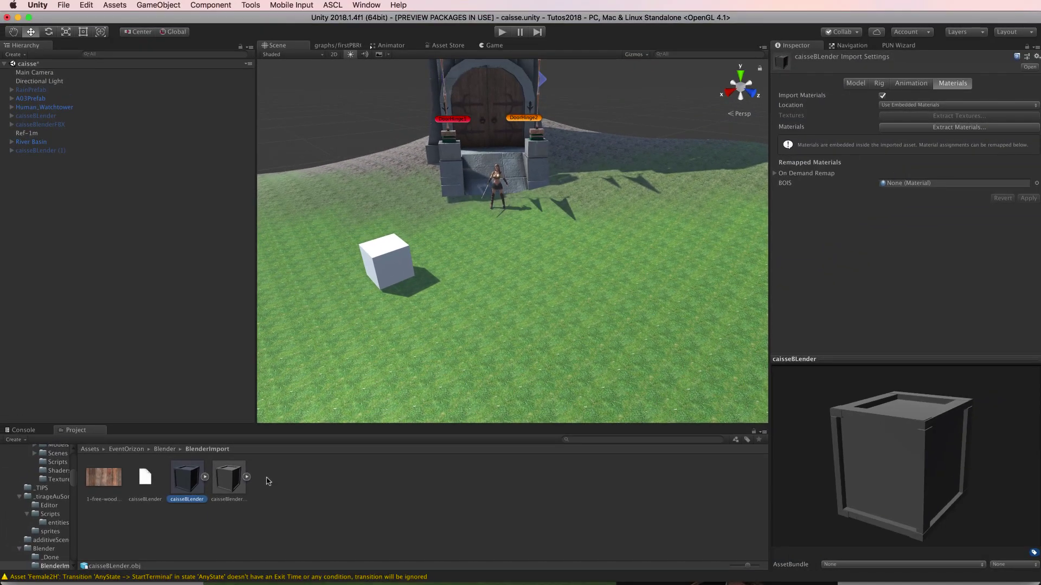
# Add a new caisseBlenderFBX copy to the Hierarchy and frame it in the Scene view.
pyautogui.click(227, 486)
pyautogui.moveTo(230, 481); pyautogui.dragTo(31, 181)
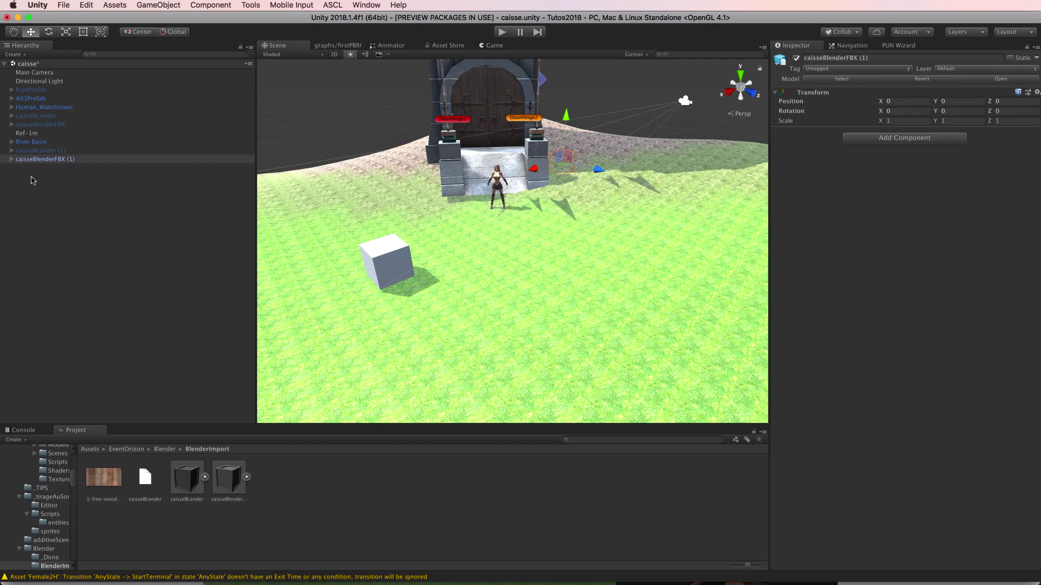
pyautogui.doubleClick(30, 160)
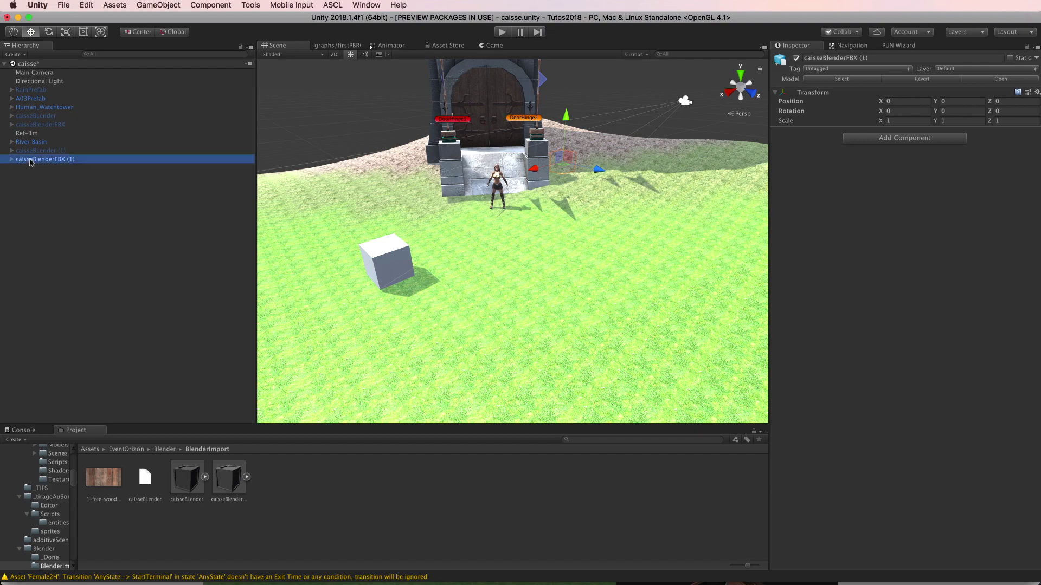
pyautogui.scroll(-3, 461, 214)
pyautogui.scroll(-3, 488, 228)
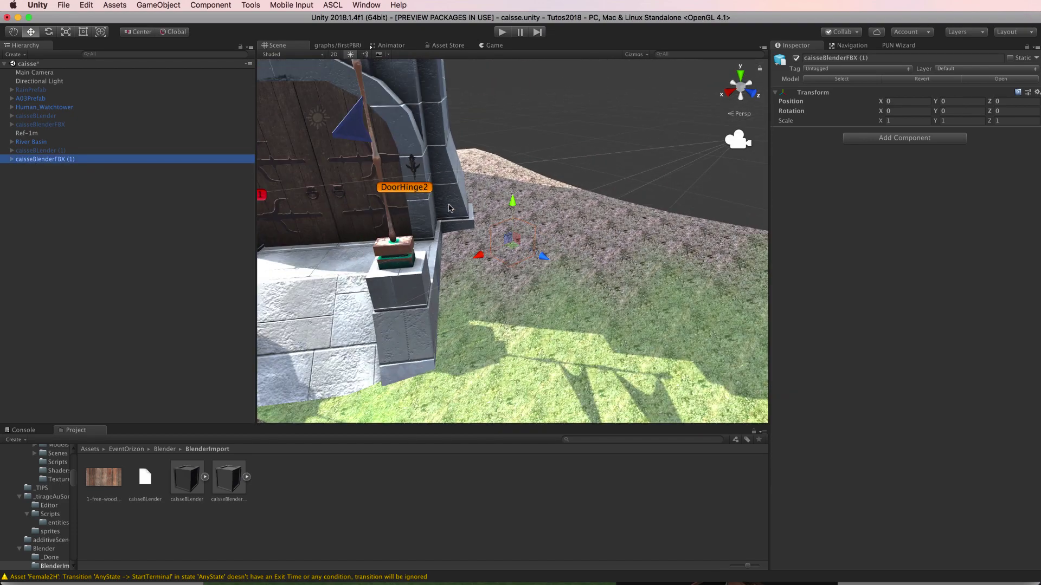
pyautogui.scroll(-3, 521, 241)
pyautogui.scroll(-2, 552, 253)
# Move the crate copy down onto the grass in front of the tower, at 9.58, 0.19, 6.09.
pyautogui.moveTo(509, 238)
pyautogui.mouseDown()
pyautogui.moveTo(585, 325)
pyautogui.moveTo(600, 218)
pyautogui.moveTo(470, 344)
pyautogui.mouseUp()
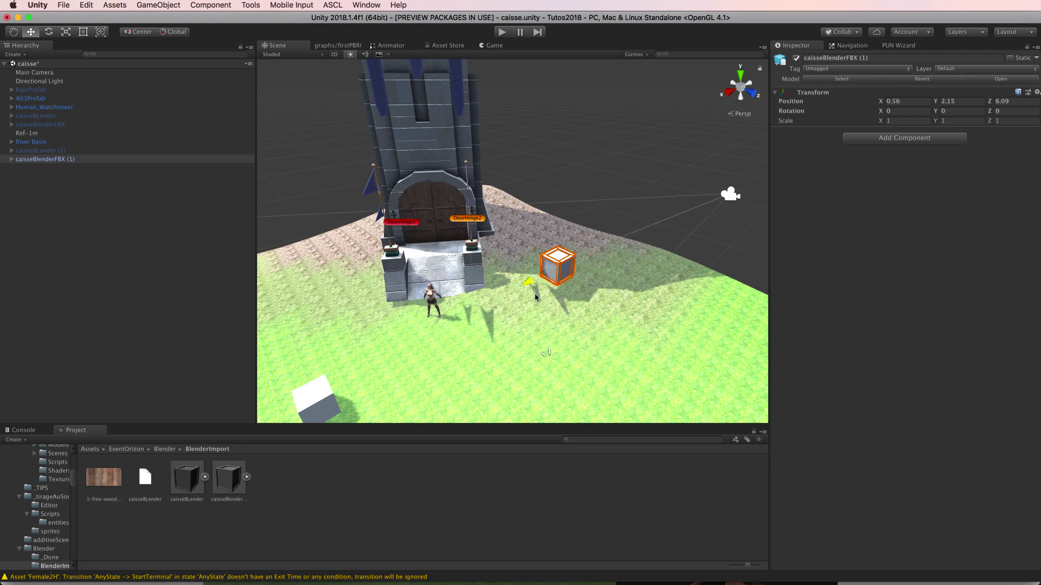
pyautogui.moveTo(469, 345); pyautogui.dragTo(484, 150, button='middle')
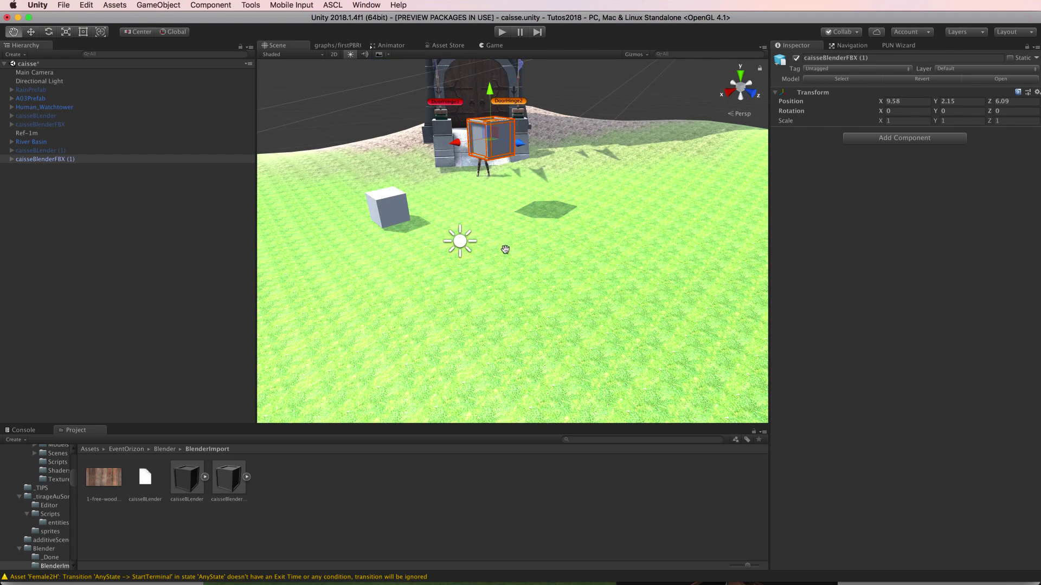
pyautogui.moveTo(484, 150); pyautogui.dragTo(502, 211)
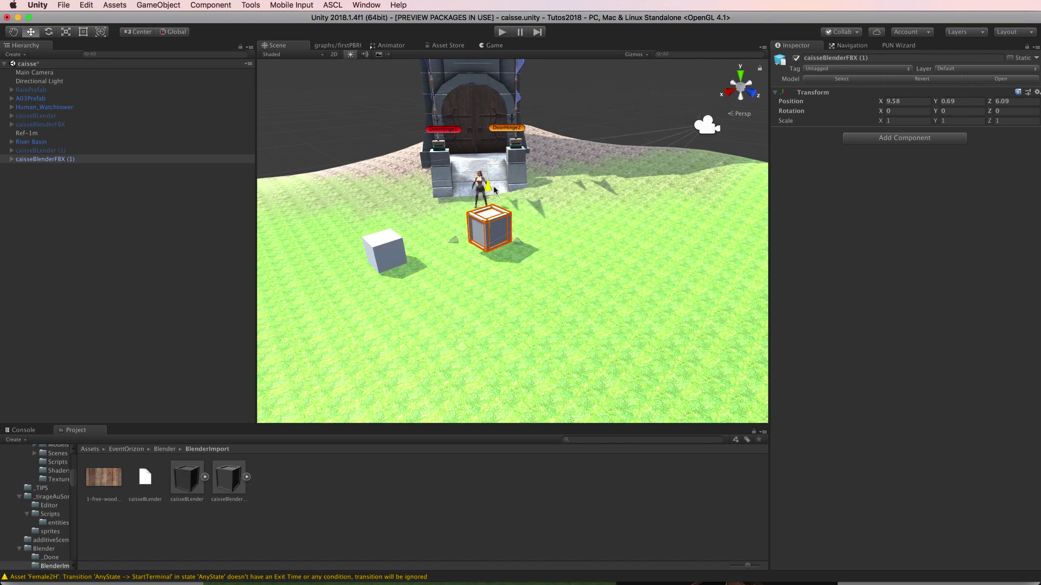
pyautogui.scroll(5, 502, 211)
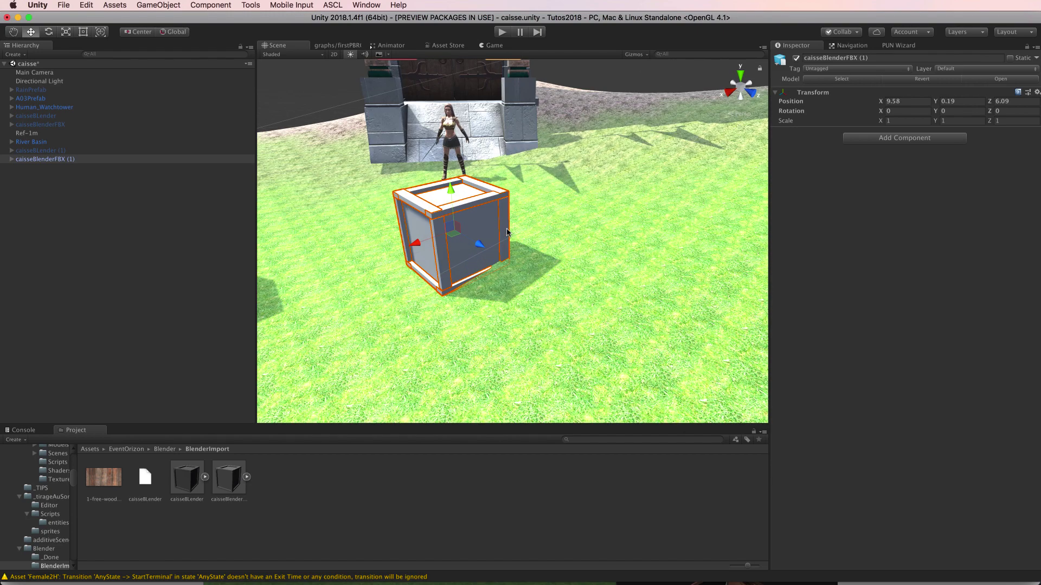
pyautogui.moveTo(502, 211); pyautogui.dragTo(525, 247, button='middle')
pyautogui.scroll(1, 525, 247)
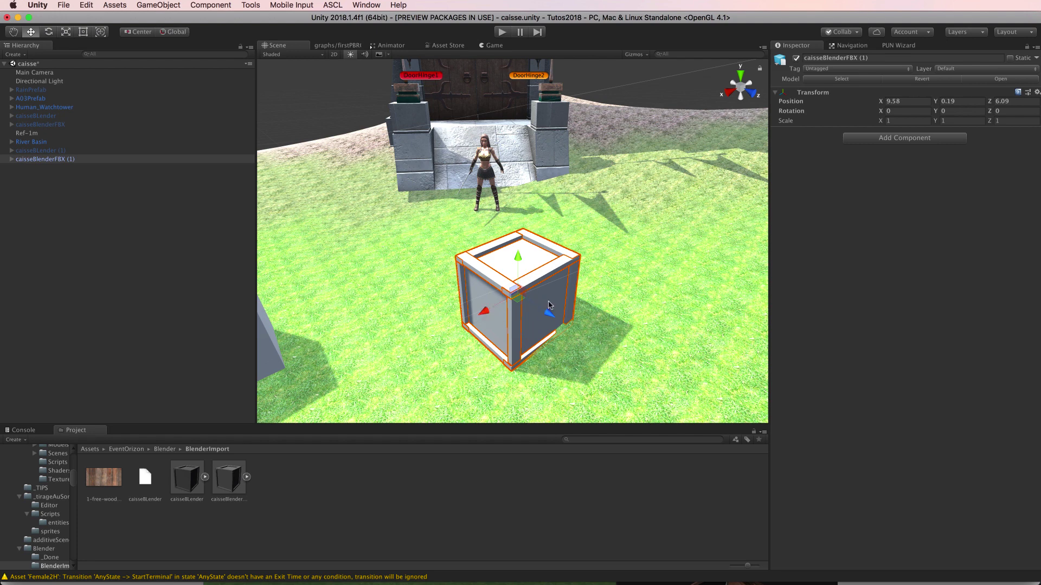
pyautogui.scroll(-3, 547, 302)
pyautogui.scroll(-2, 547, 302)
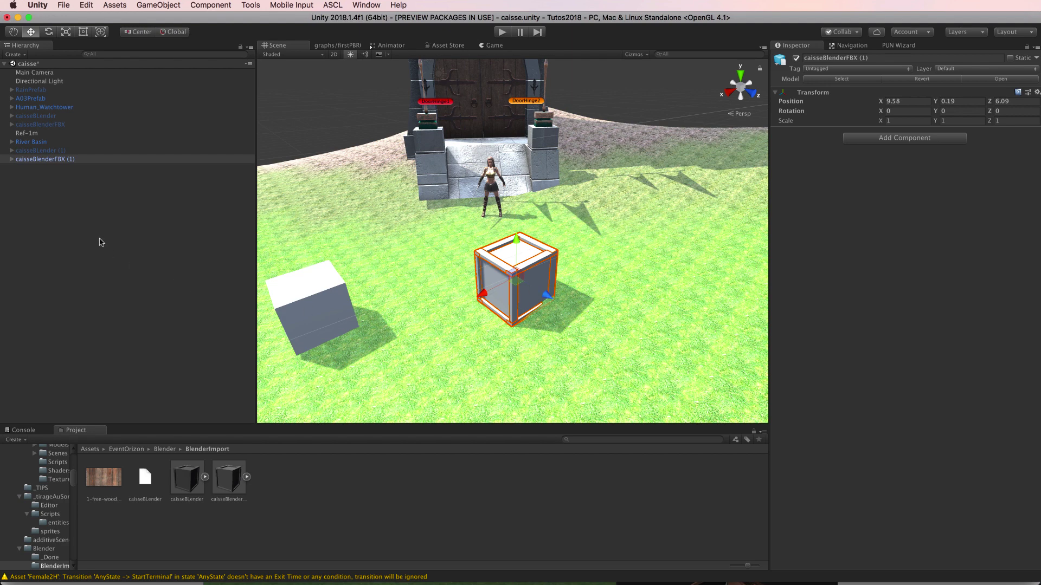
# Expand caisseBlenderFBX (1) and deactivate its Camera and Sun children.
pyautogui.click(11, 159)
pyautogui.click(34, 168)
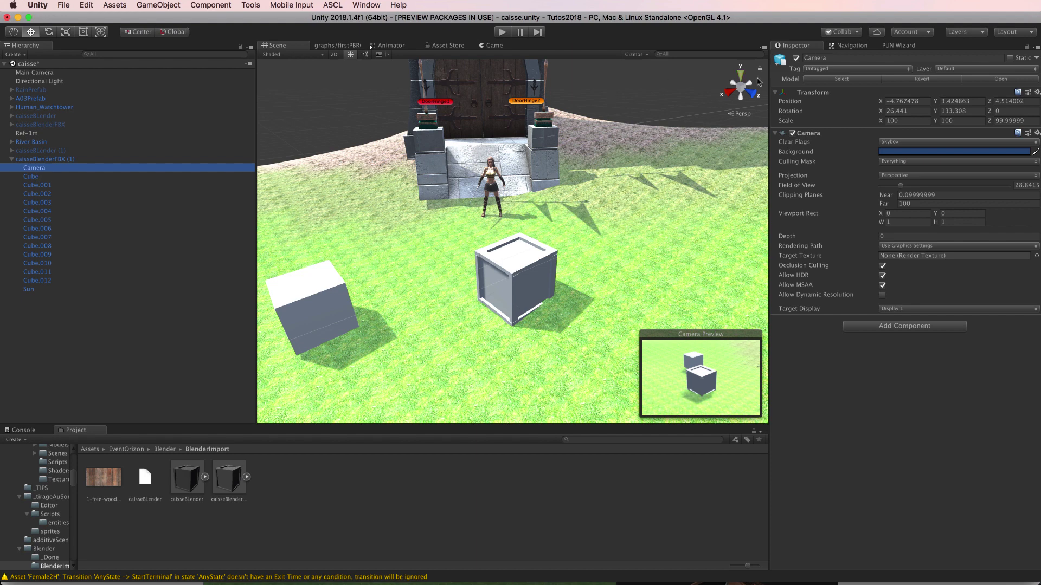
pyautogui.click(796, 58)
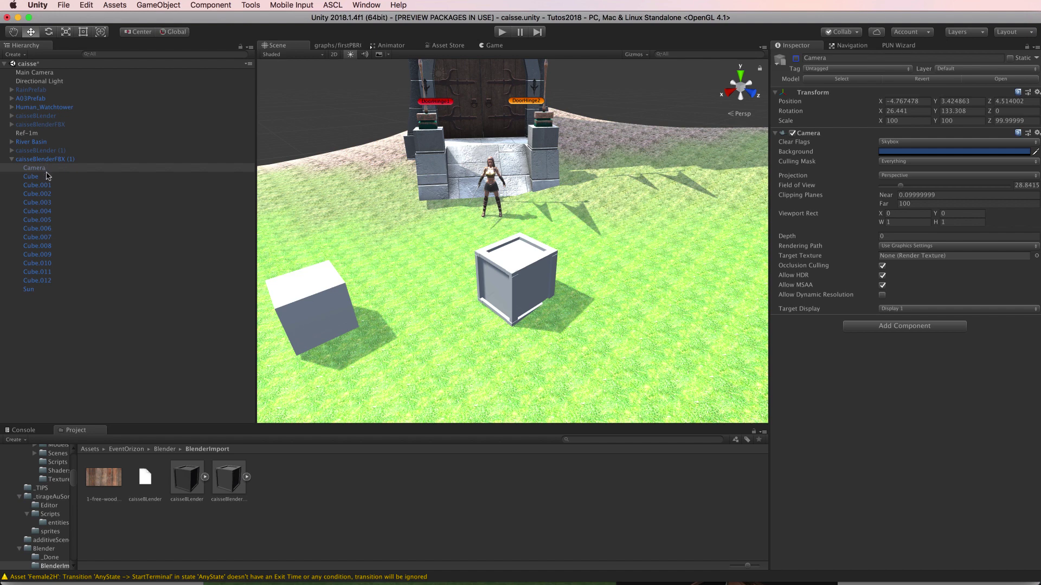
pyautogui.click(34, 291)
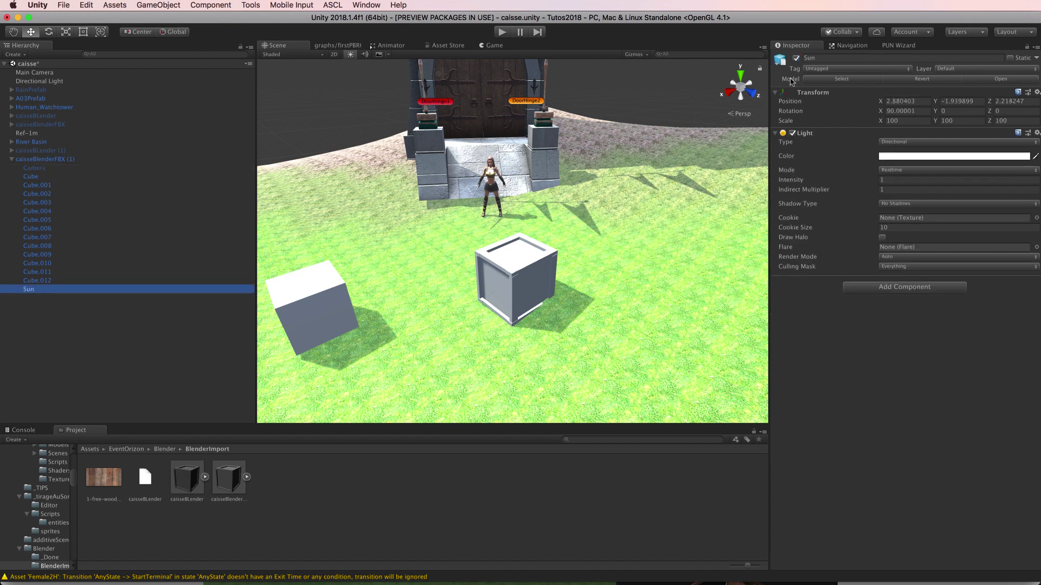
pyautogui.click(795, 58)
# Check pieces Cube.012 down to Cube.008 and locate Cube.008's BOIS material in the project.
pyautogui.click(32, 281)
pyautogui.click(34, 272)
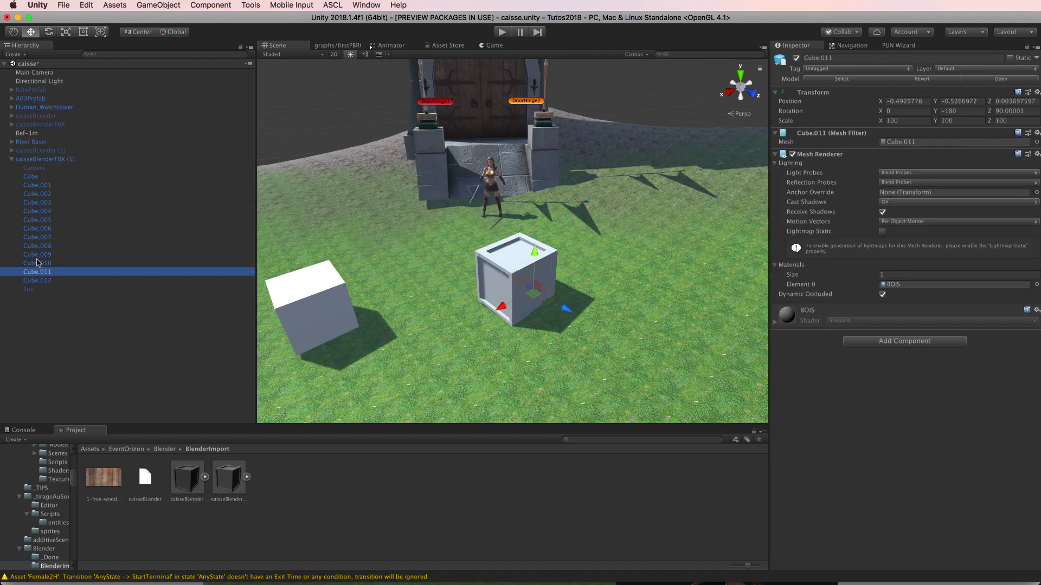
pyautogui.click(36, 263)
pyautogui.click(37, 253)
pyautogui.click(36, 247)
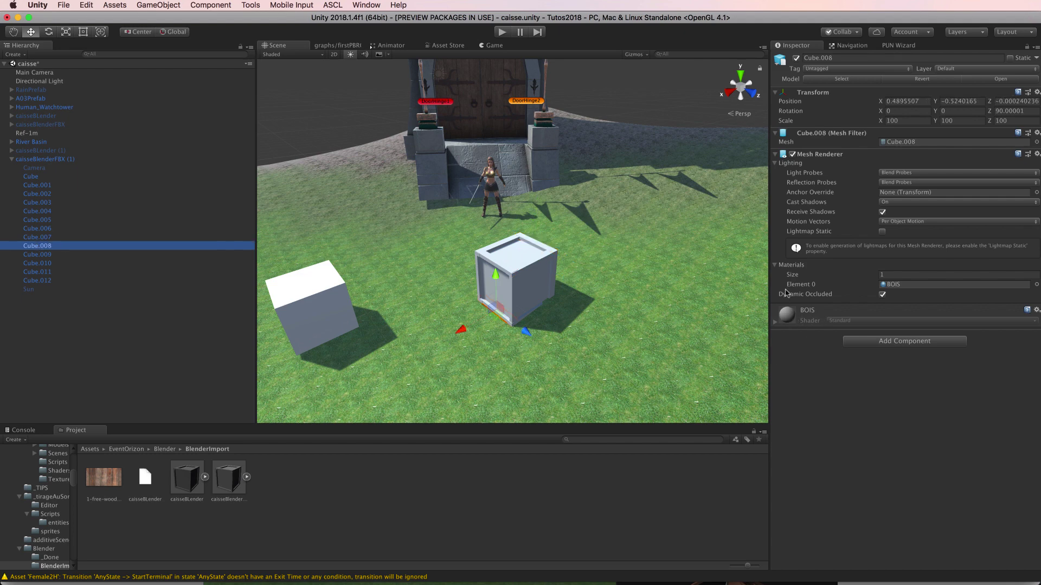
pyautogui.click(893, 285)
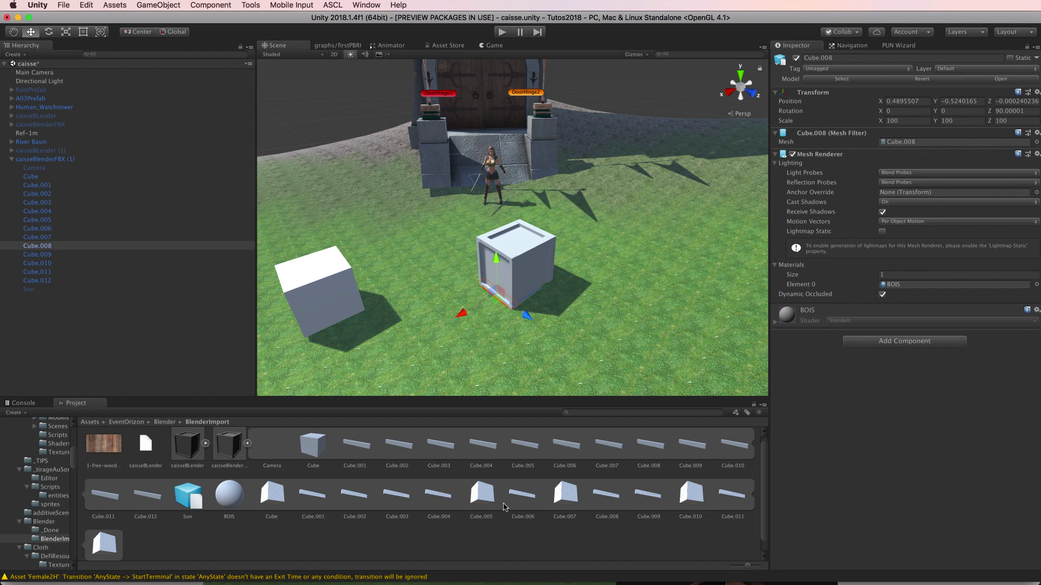
pyautogui.click(248, 445)
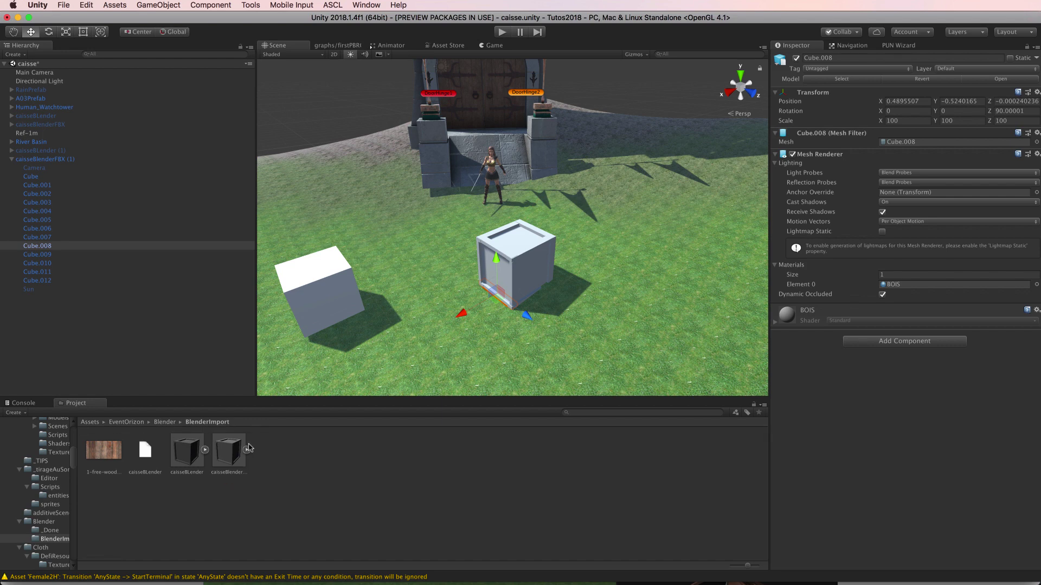
# Create a new material in the BlenderImport folder and name it CaisseMaterial.
pyautogui.rightClick(323, 455)
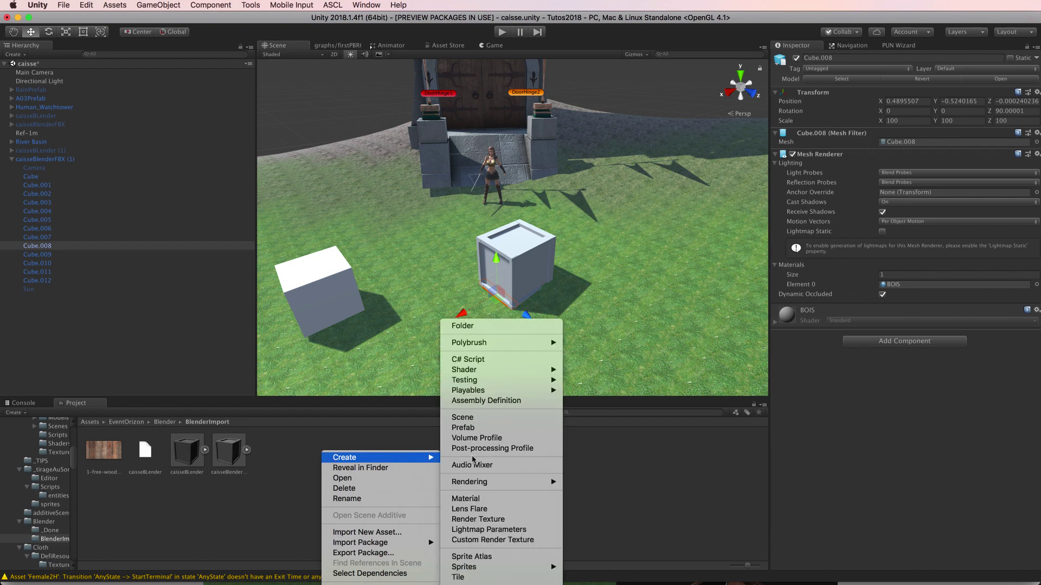
pyautogui.click(485, 499)
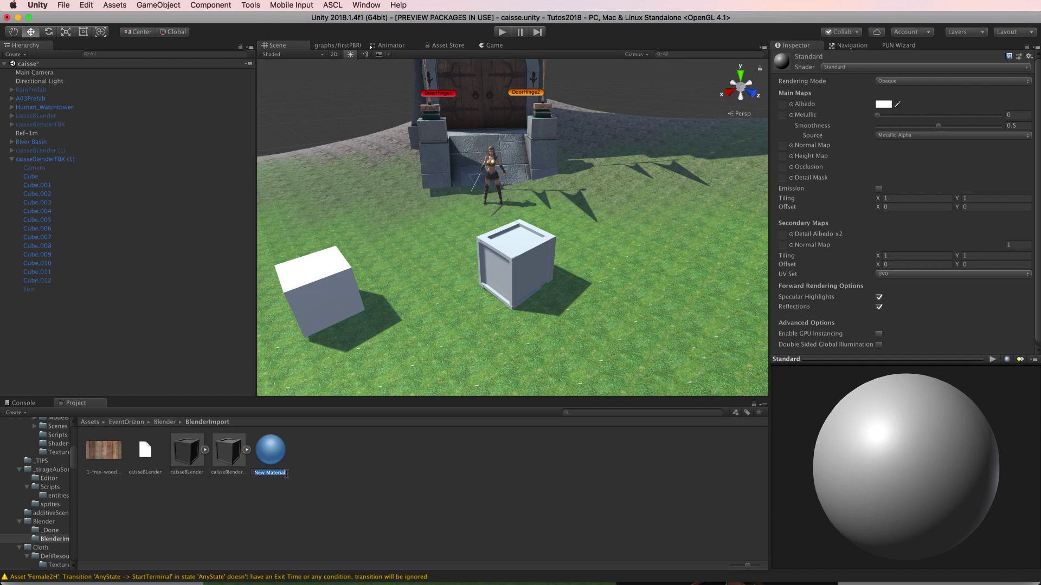
pyautogui.write('Cai')
pyautogui.write('sseMatyer')
pyautogui.write('i')
pyautogui.press('BackSpace')
pyautogui.press('BackSpace')
pyautogui.press('BackSpace')
pyautogui.write('e')
pyautogui.write('ria')
pyautogui.press('Return')
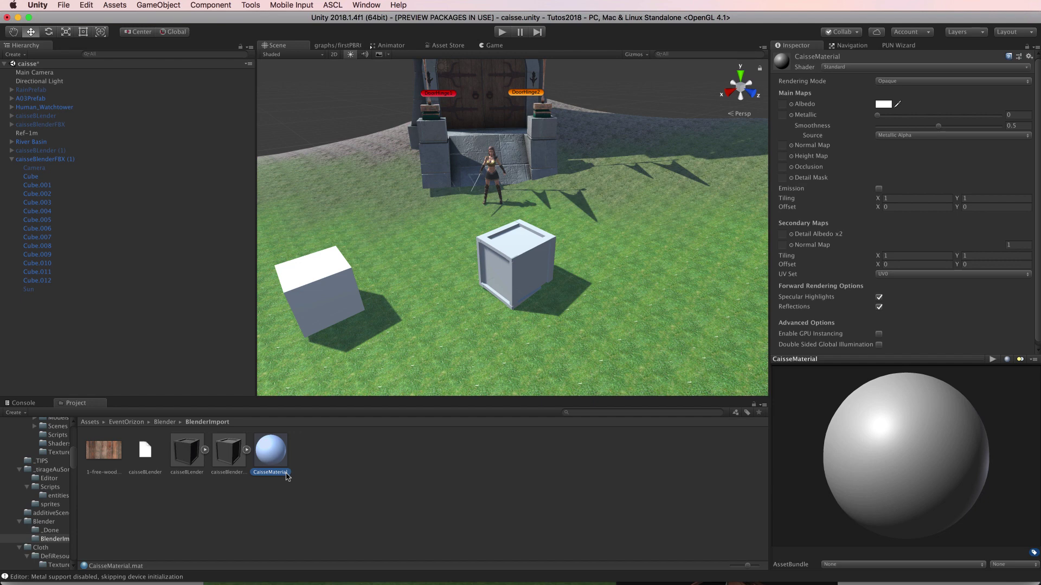
# Drag CaisseMaterial onto the crate, then select the crate parts Cube through Cube.012.
pyautogui.moveTo(277, 462); pyautogui.dragTo(518, 265)
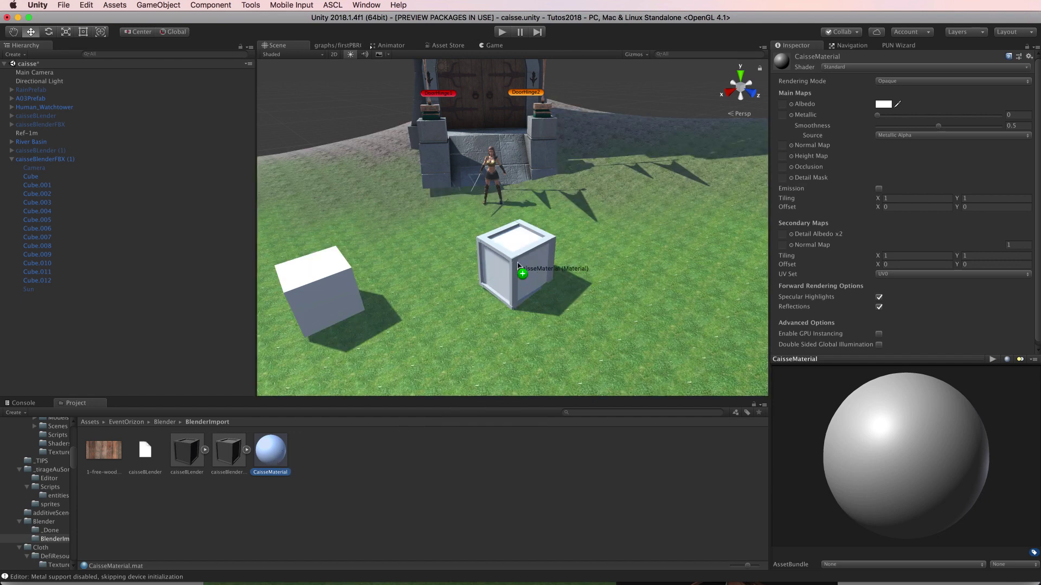
pyautogui.moveTo(517, 265)
pyautogui.mouseDown()
pyautogui.moveTo(540, 245)
pyautogui.moveTo(532, 276)
pyautogui.mouseUp()
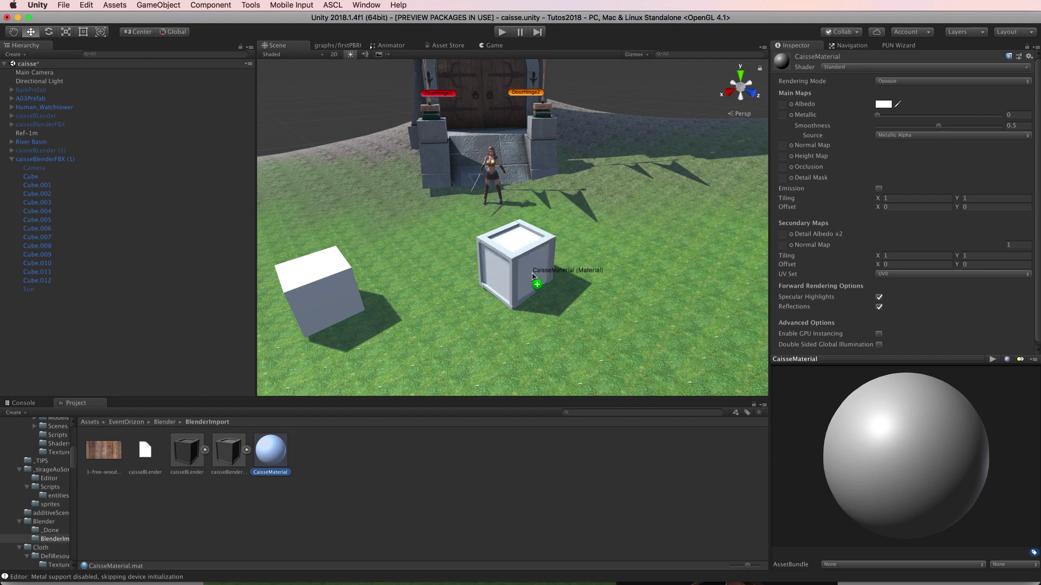
pyautogui.moveTo(532, 276); pyautogui.dragTo(528, 278)
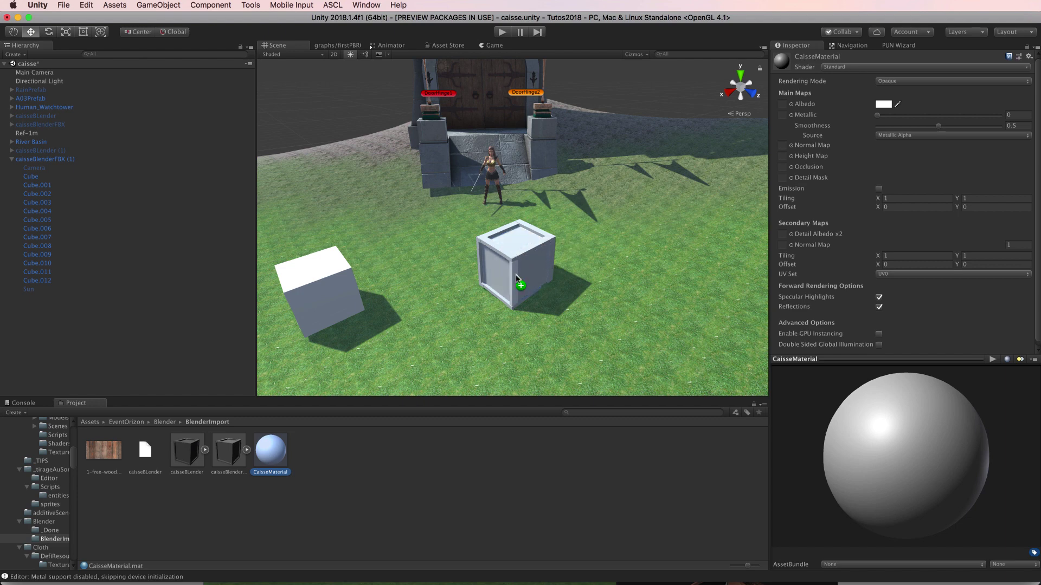
pyautogui.moveTo(528, 278); pyautogui.dragTo(513, 270)
pyautogui.click(35, 177)
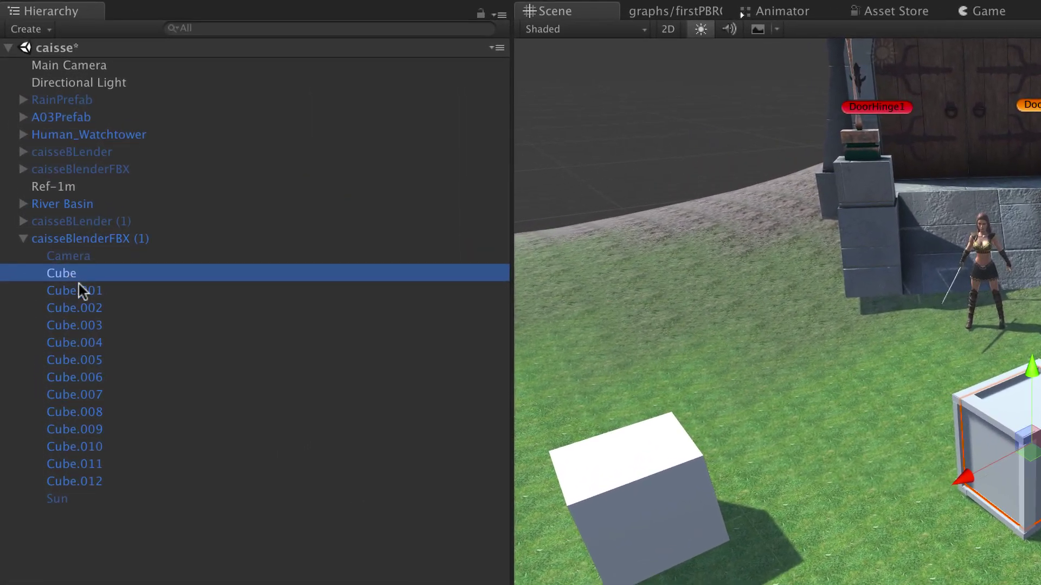
pyautogui.keyDown('shift'); pyautogui.click(86, 483); pyautogui.keyUp('shift')
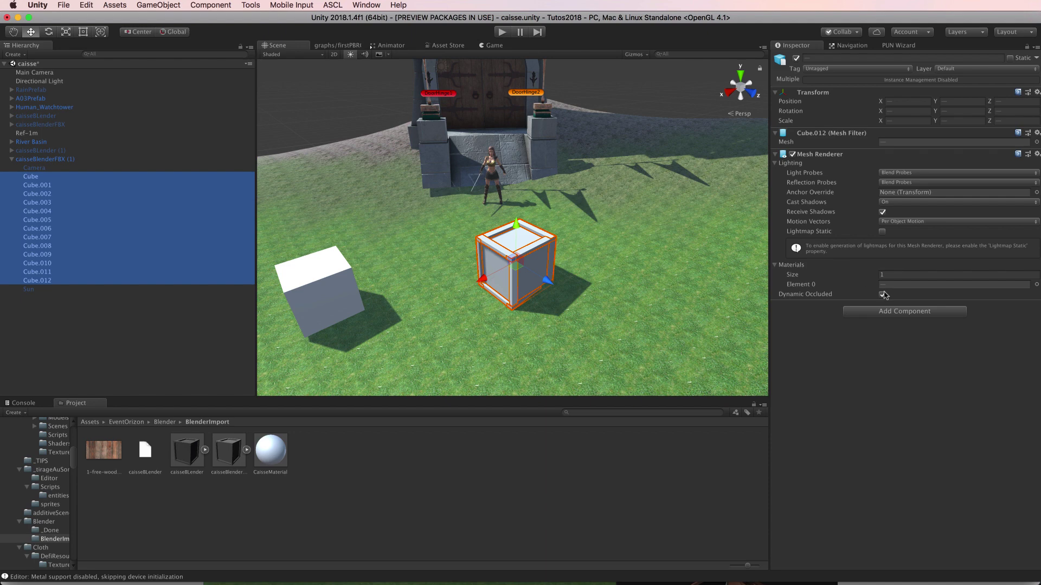
# Assign CaisseMaterial to the selected crate pieces and inspect its Standard shader settings from Cube.006.
pyautogui.moveTo(266, 455); pyautogui.dragTo(888, 288)
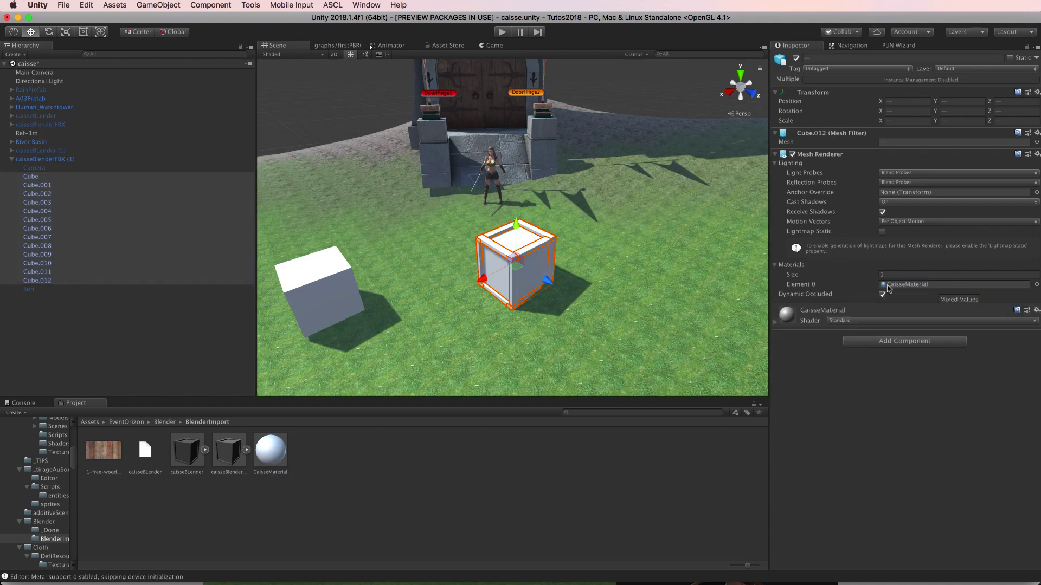
pyautogui.click(38, 228)
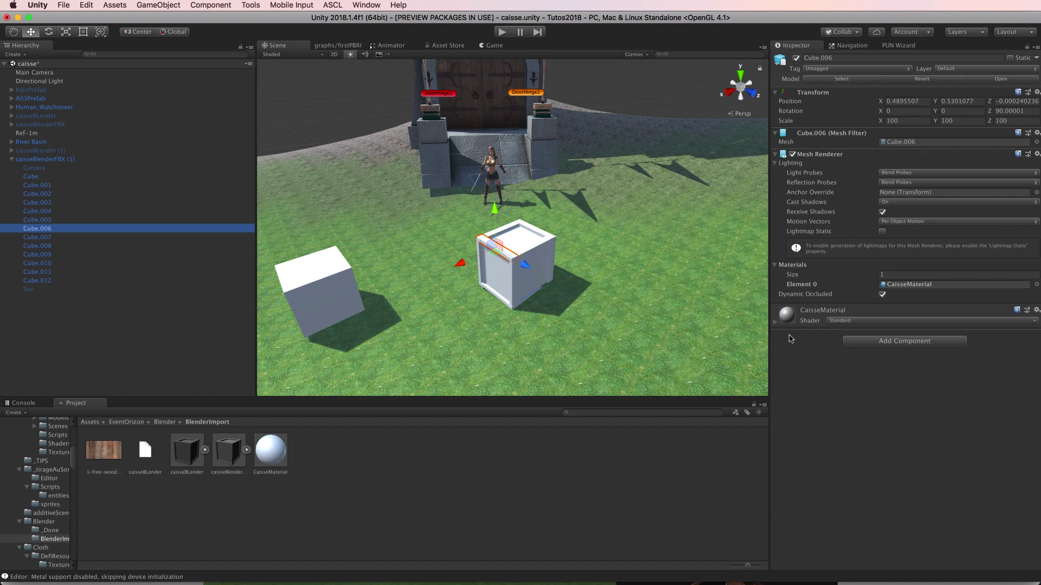
pyautogui.click(774, 323)
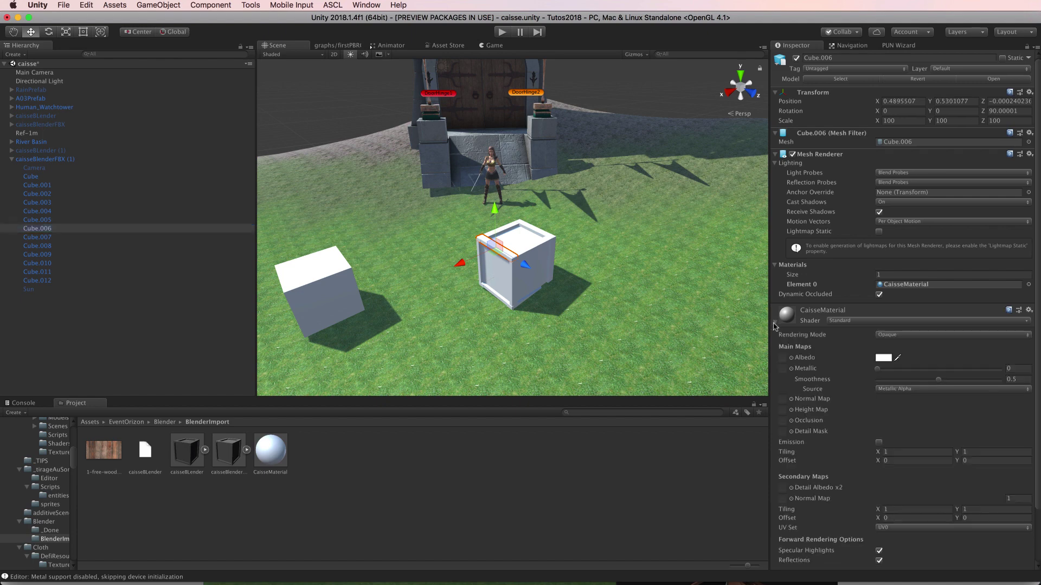
pyautogui.scroll(-3, 815, 373)
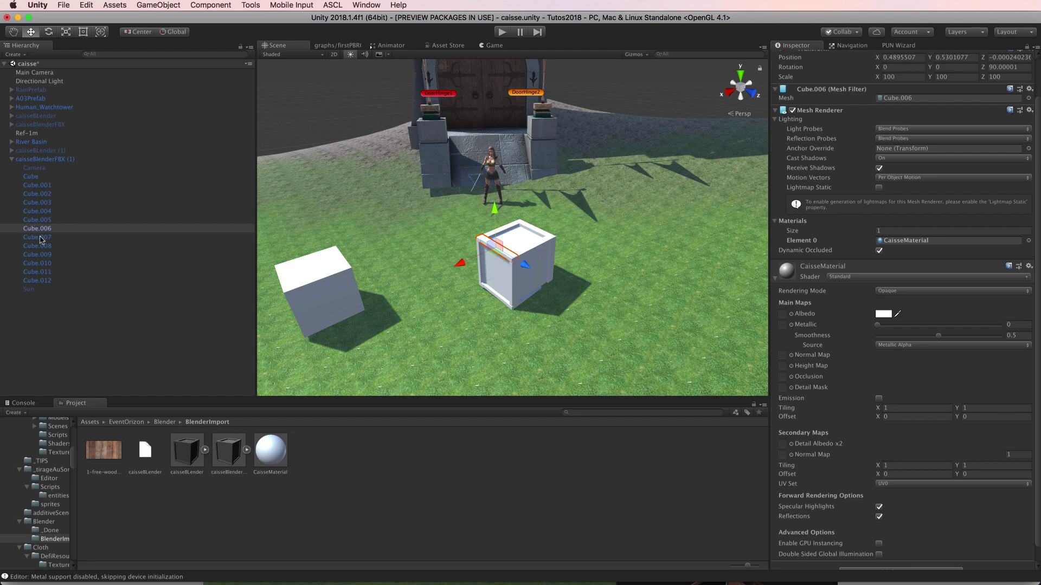
pyautogui.click(271, 457)
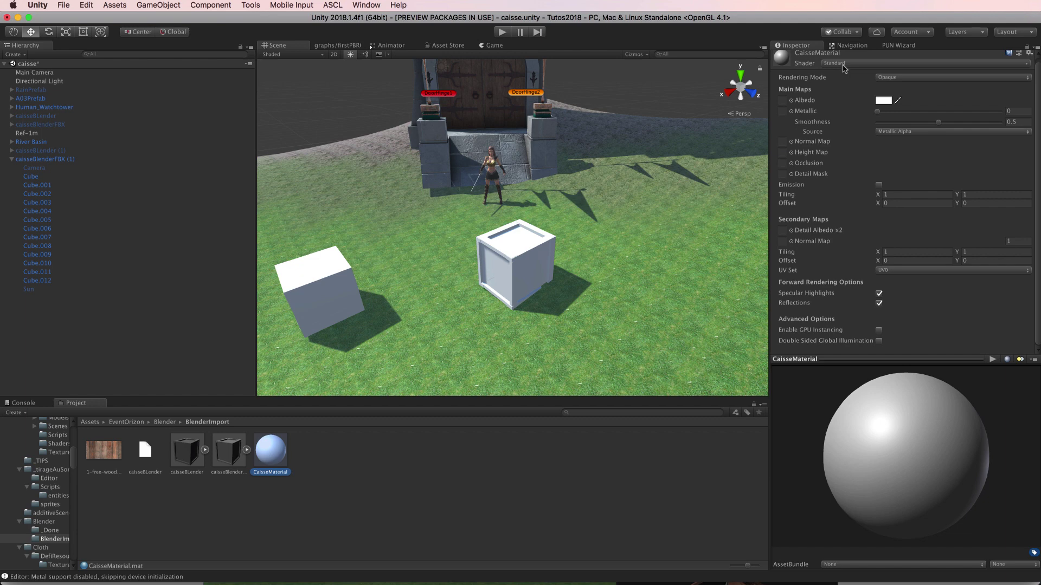
pyautogui.click(850, 64)
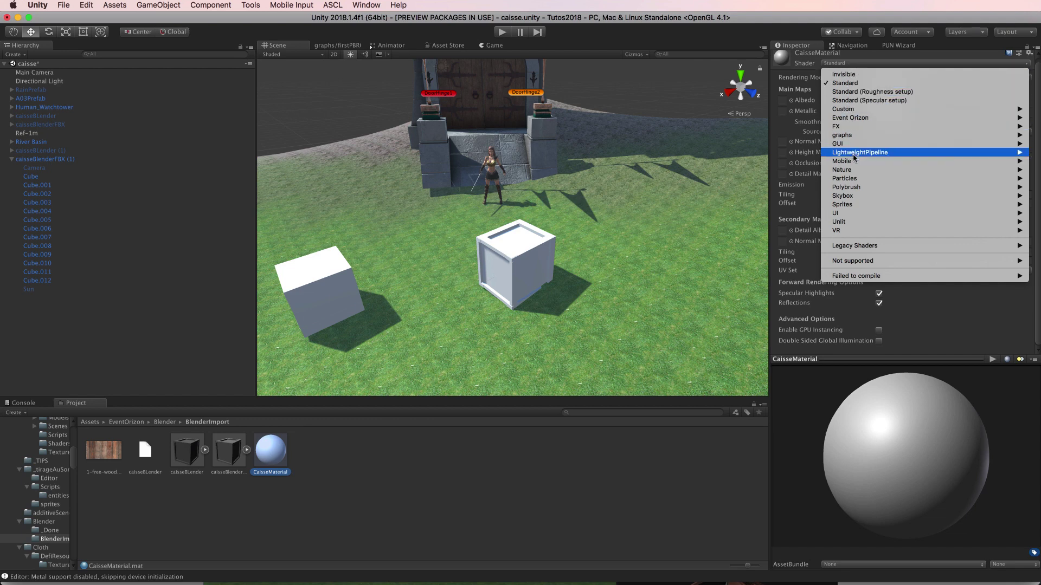
pyautogui.moveTo(862, 111)
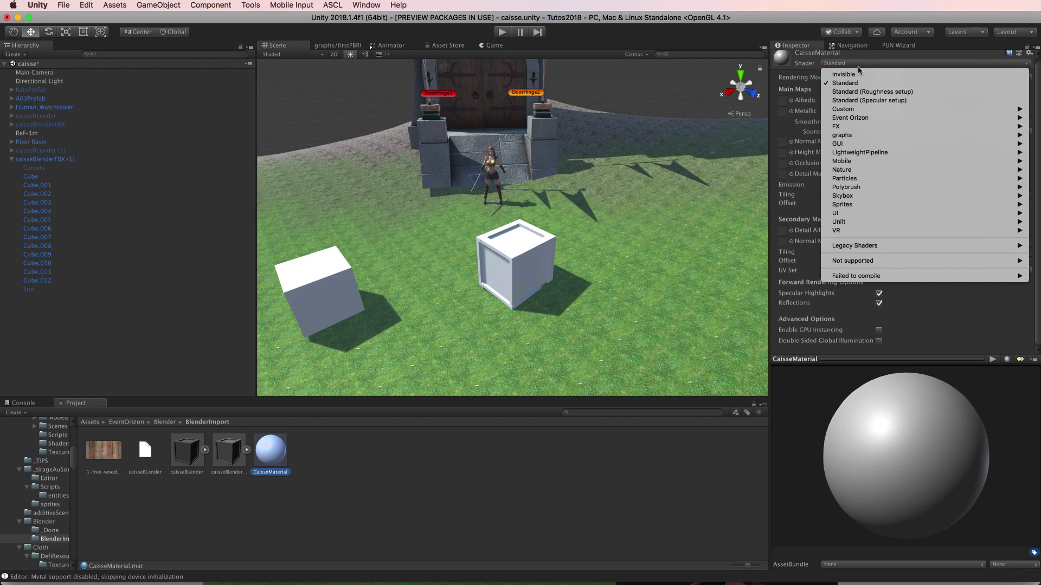
pyautogui.click(447, 566)
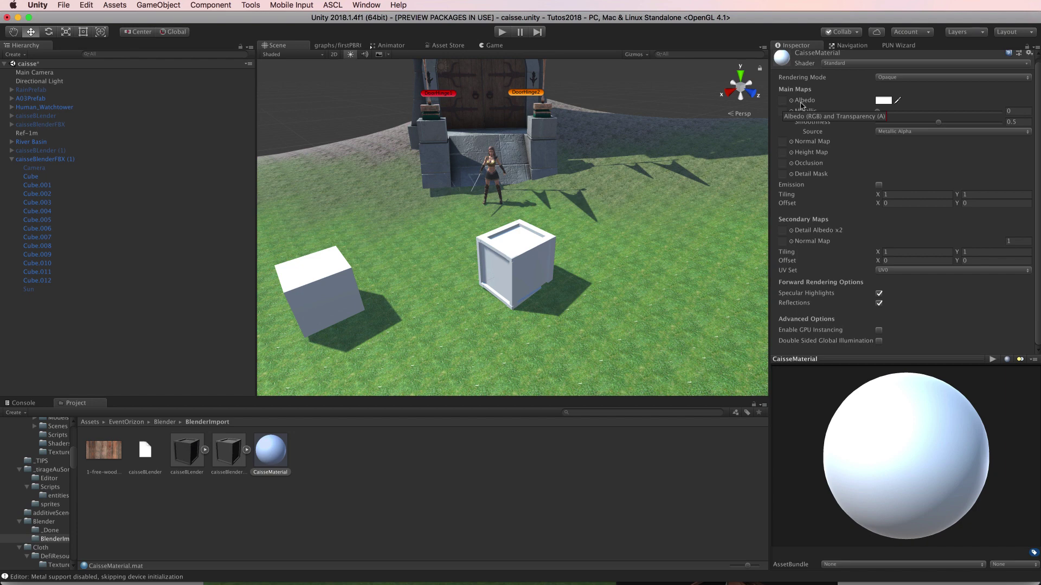
pyautogui.click(884, 100)
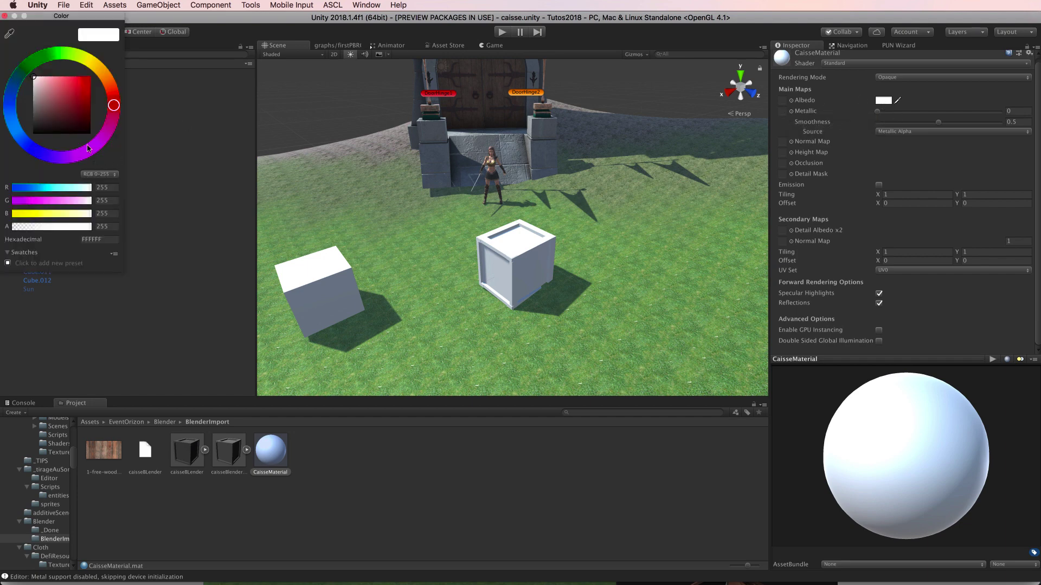
pyautogui.moveTo(80, 107); pyautogui.dragTo(84, 85)
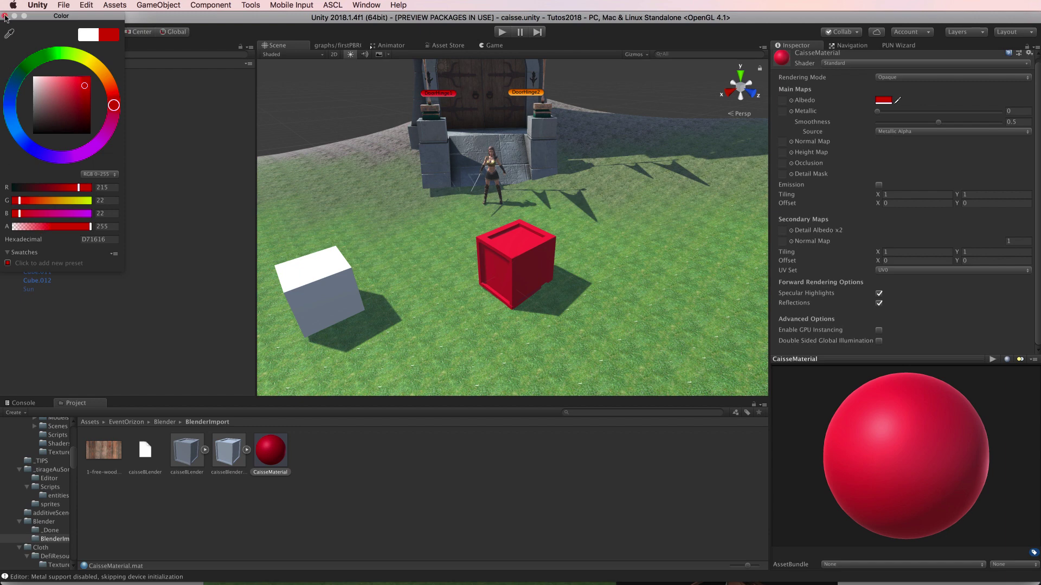
pyautogui.moveTo(54, 98); pyautogui.dragTo(33, 76)
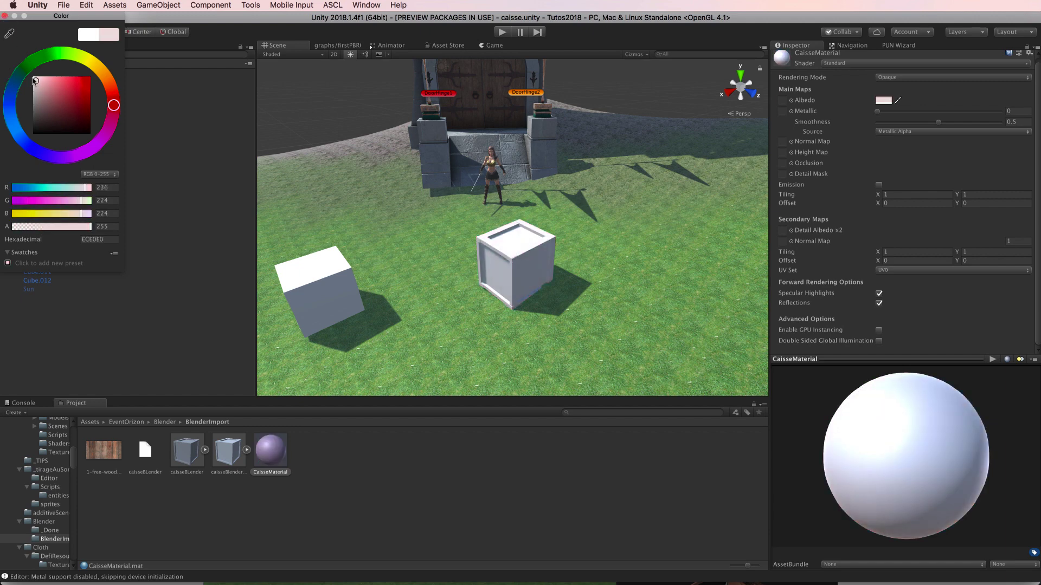
pyautogui.click(5, 16)
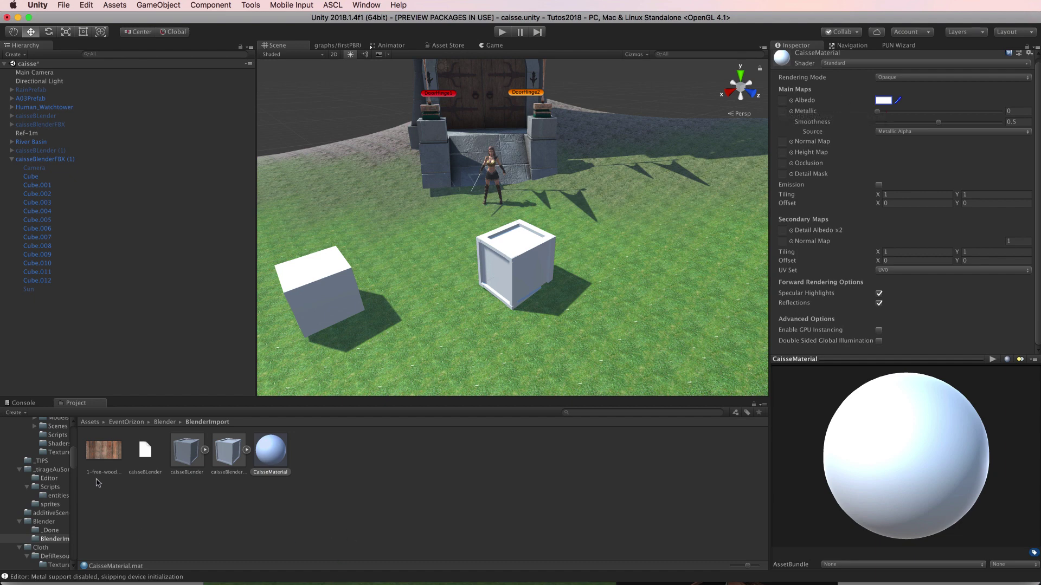
pyautogui.click(105, 453)
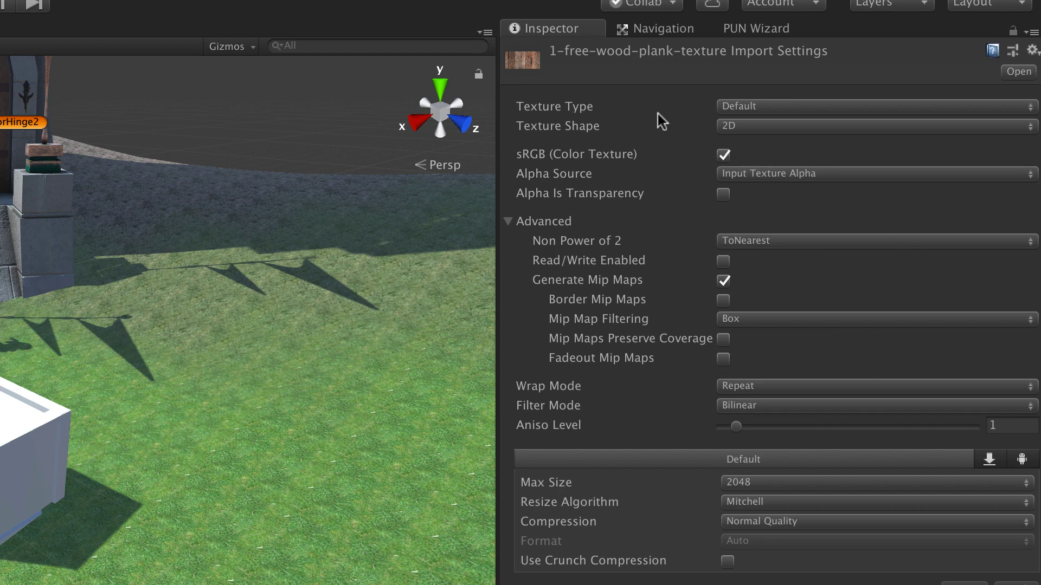
pyautogui.click(758, 108)
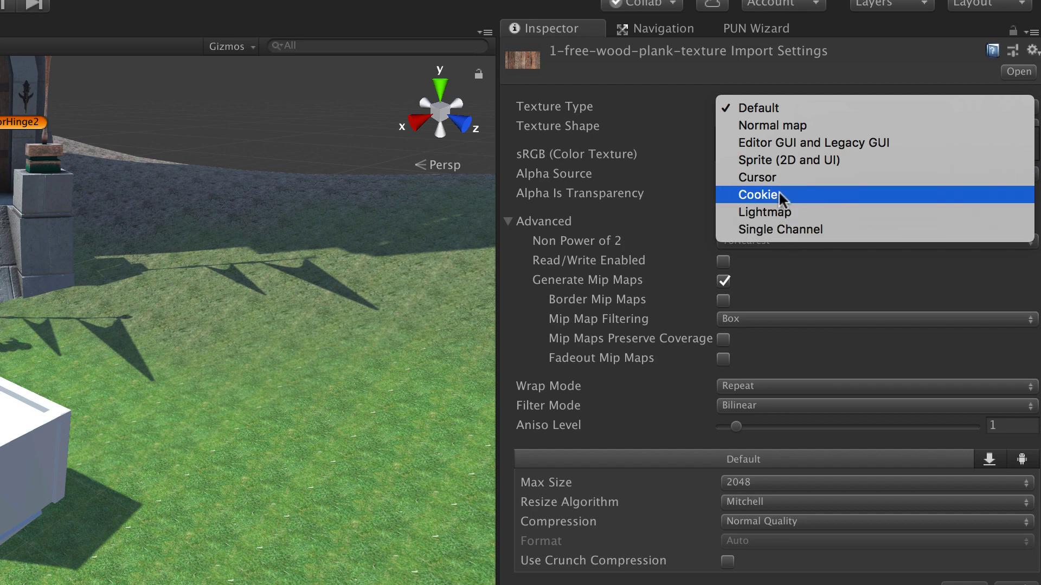
pyautogui.click(770, 105)
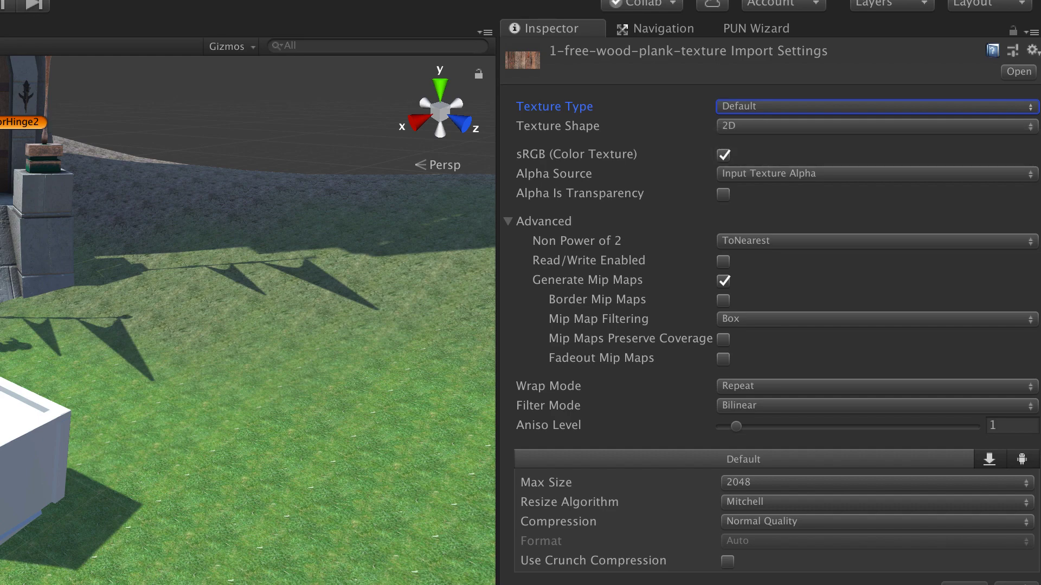
pyautogui.click(255, 461)
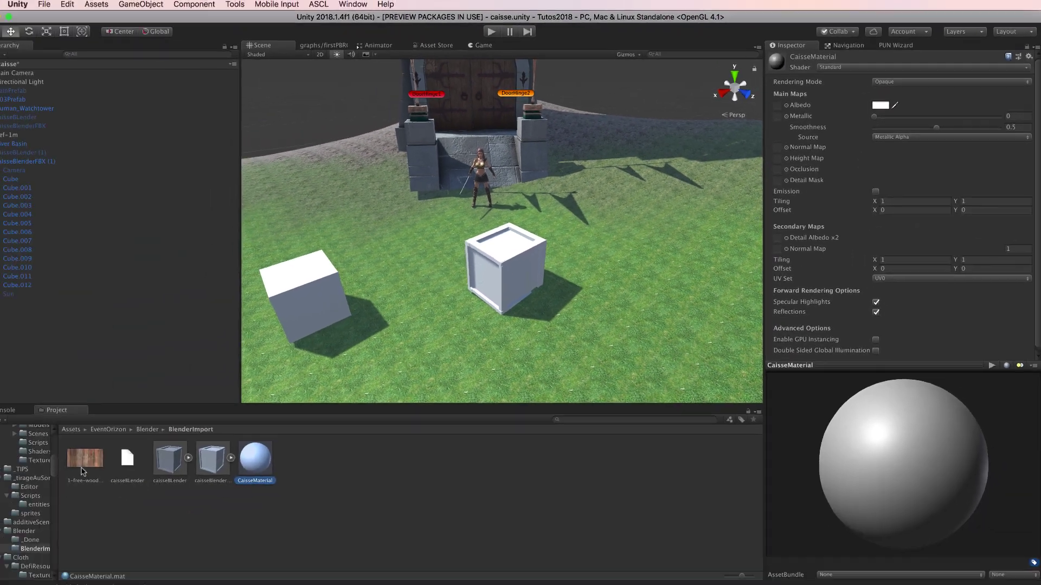
# Put the wood plank texture in CaisseMaterial's Albedo slot and view the now-wooden crate up close.
pyautogui.moveTo(105, 453)
pyautogui.mouseDown()
pyautogui.moveTo(782, 123)
pyautogui.moveTo(784, 106)
pyautogui.mouseUp()
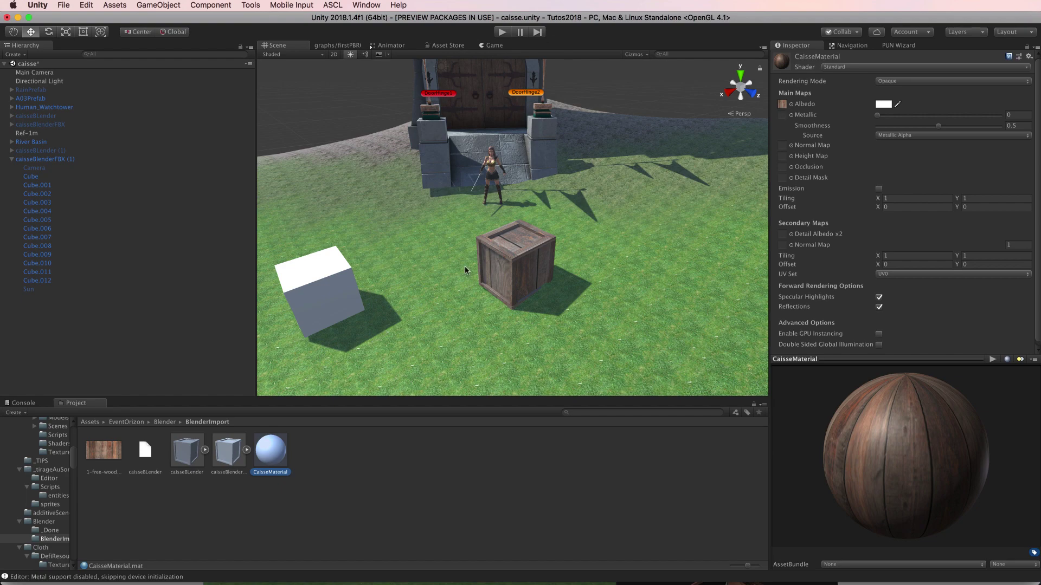
pyautogui.scroll(3, 464, 266)
pyautogui.moveTo(472, 271)
pyautogui.mouseDown(button='middle')
pyautogui.moveTo(496, 223)
pyautogui.moveTo(508, 262)
pyautogui.mouseUp(button='middle')
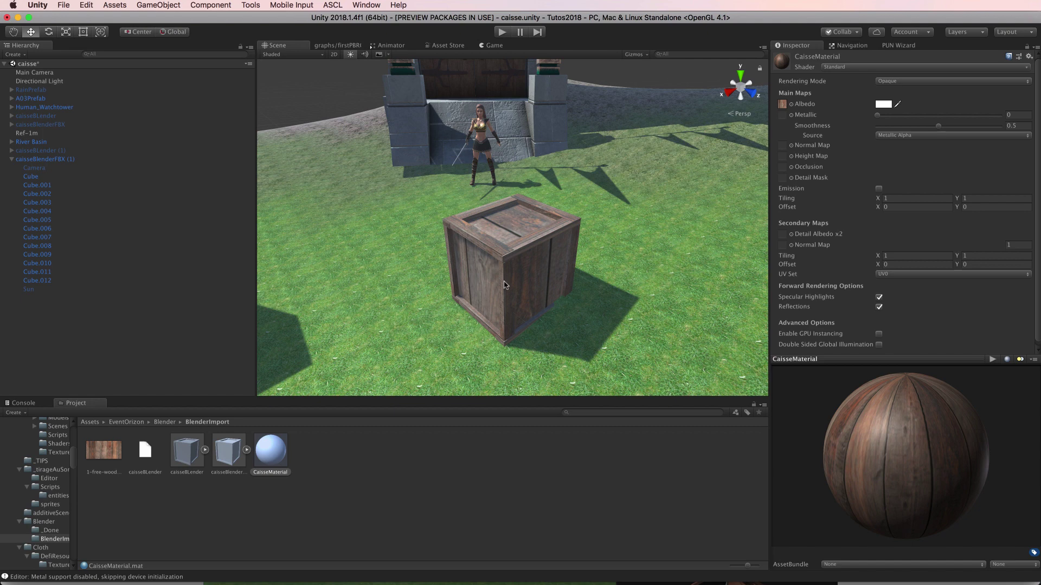
pyautogui.moveTo(579, 266)
pyautogui.keyDown('alt'); pyautogui.mouseDown()
pyautogui.moveTo(567, 201)
pyautogui.moveTo(776, 258)
pyautogui.moveTo(540, 305)
pyautogui.moveTo(460, 255)
pyautogui.moveTo(471, 246)
pyautogui.moveTo(504, 257)
pyautogui.mouseUp(); pyautogui.keyUp('alt')
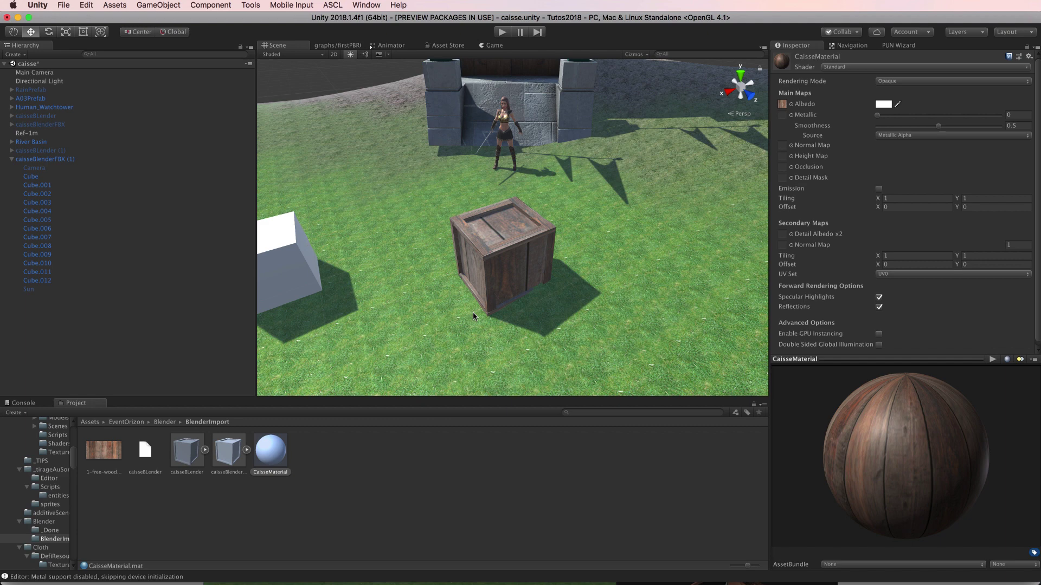
# Set CaisseMaterial's albedo colour to purple D44DF3 in the colour picker.
pyautogui.click(883, 105)
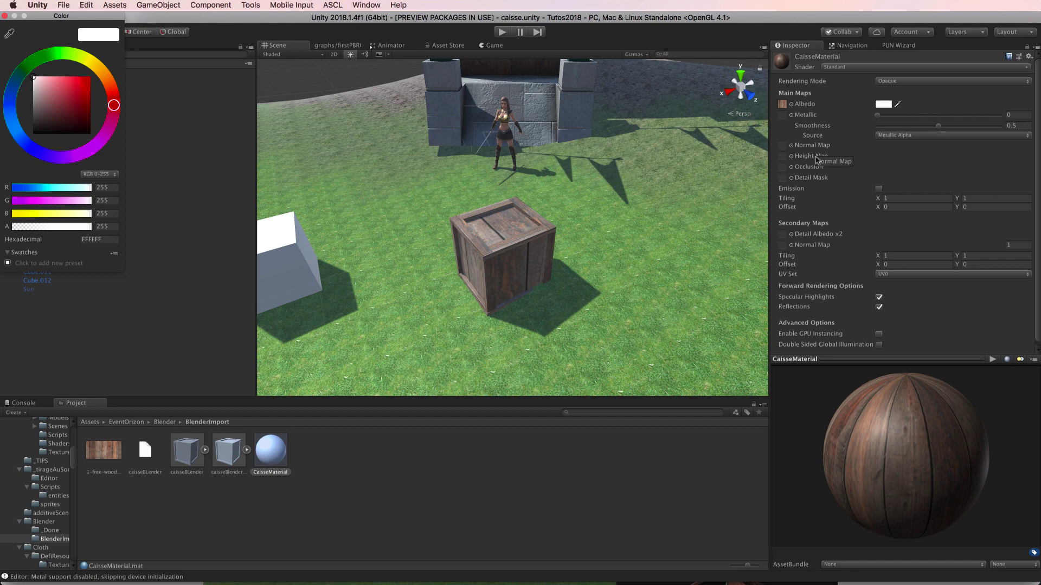
pyautogui.moveTo(66, 157); pyautogui.dragTo(77, 155)
pyautogui.moveTo(75, 90); pyautogui.dragTo(77, 88)
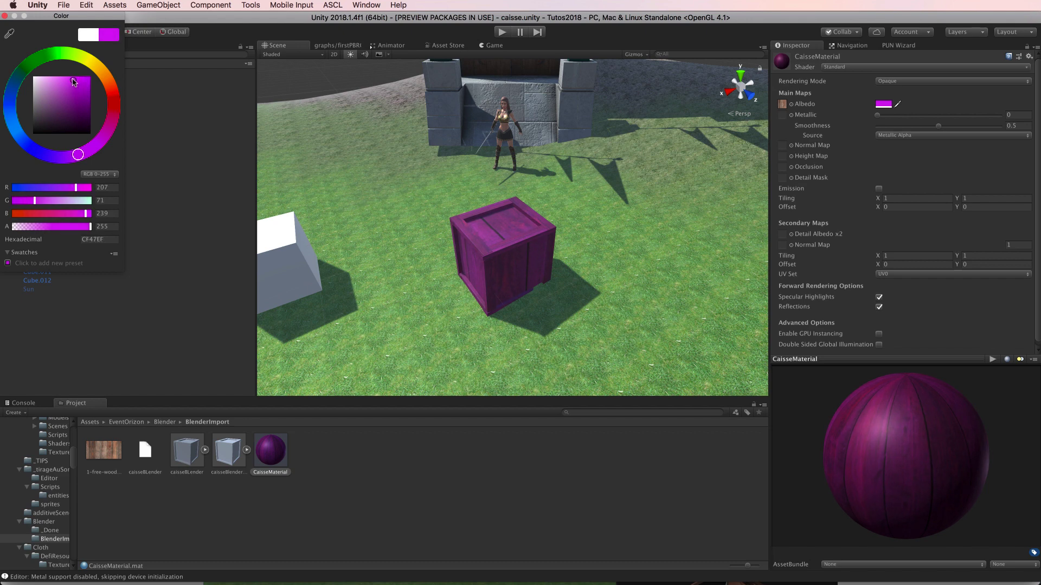
pyautogui.scroll(3, 498, 256)
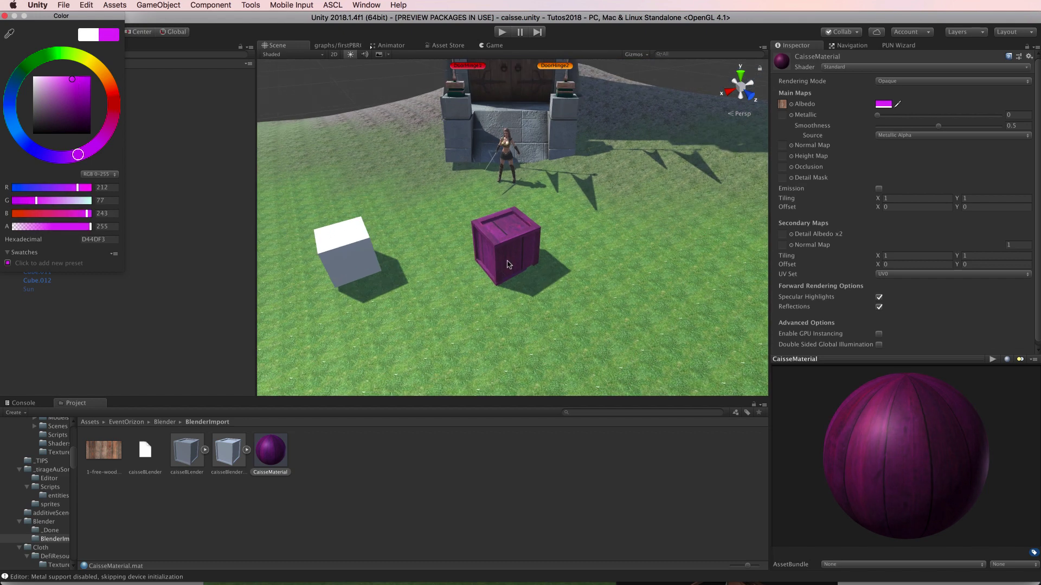
pyautogui.scroll(2, 507, 263)
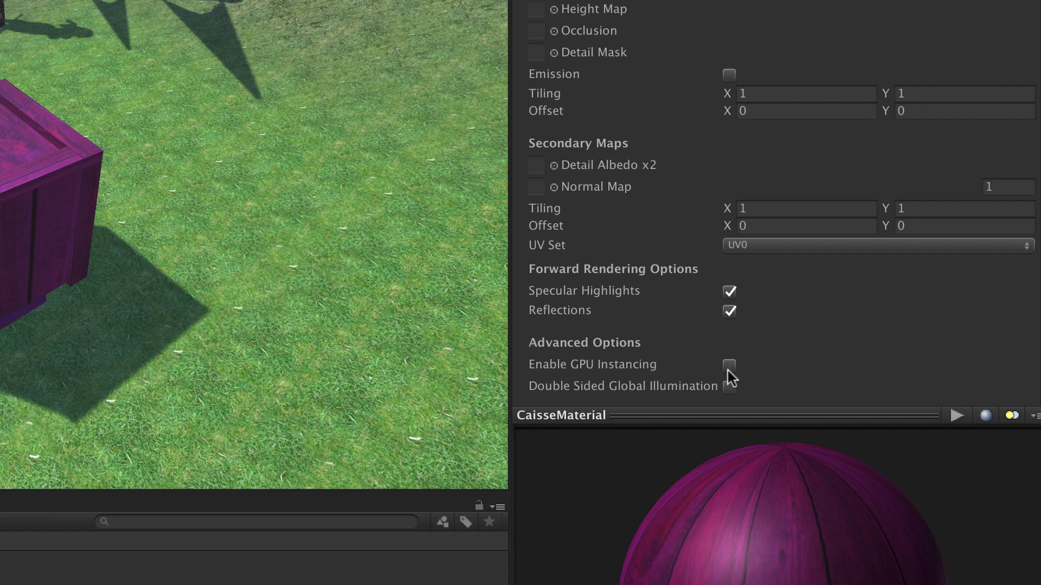
# Enable GPU instancing on CaisseMaterial and orbit around the crate.
pyautogui.click(728, 368)
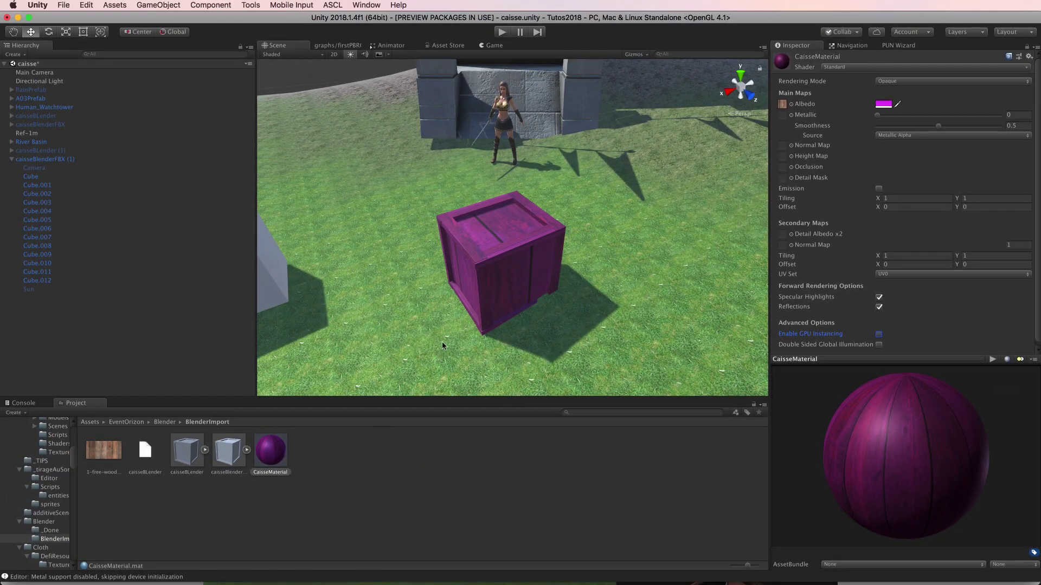
pyautogui.keyDown('alt'); pyautogui.moveTo(529, 333); pyautogui.dragTo(544, 313); pyautogui.keyUp('alt')
pyautogui.scroll(-5, 544, 313)
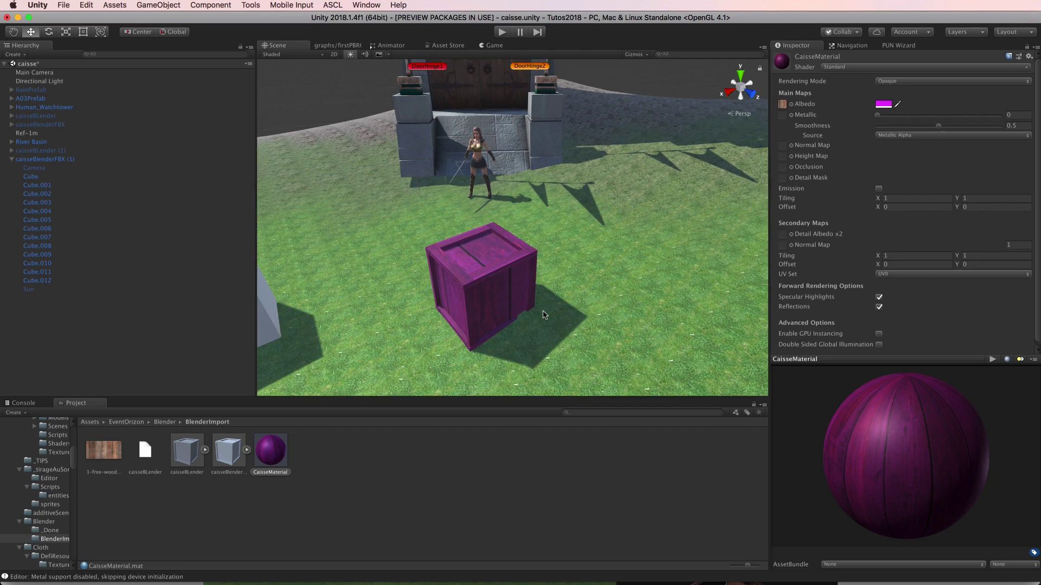
# Review the caisseBLender and caisseBlenderFBX import settings, then reselect CaisseMaterial.
pyautogui.click(188, 450)
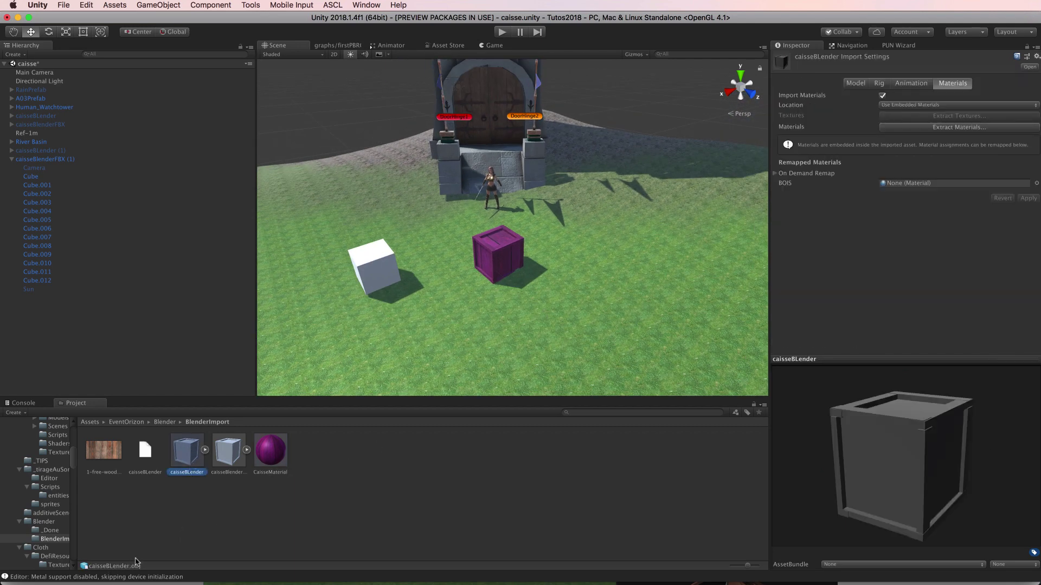
pyautogui.click(229, 464)
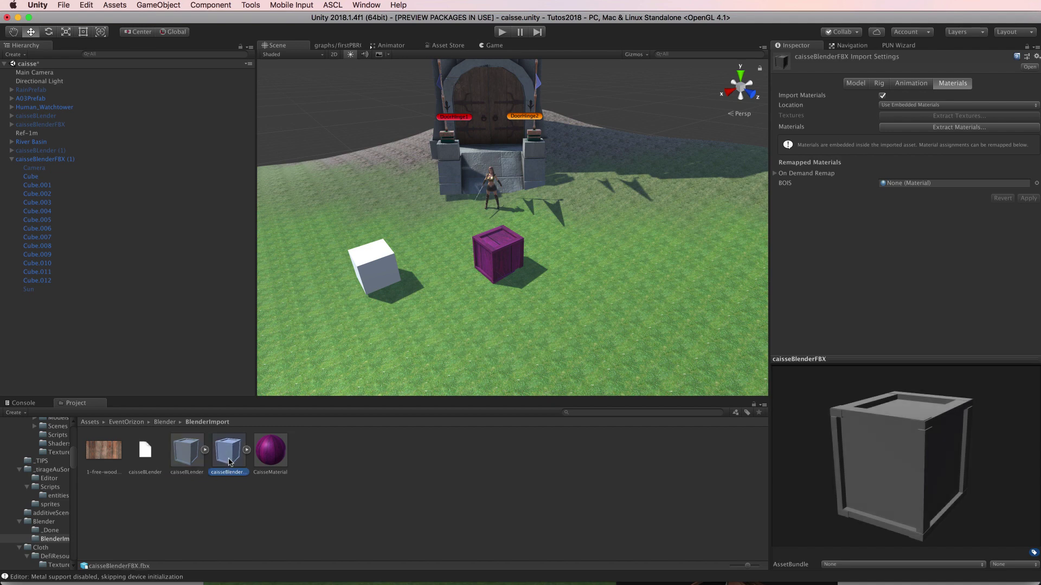
pyautogui.click(278, 455)
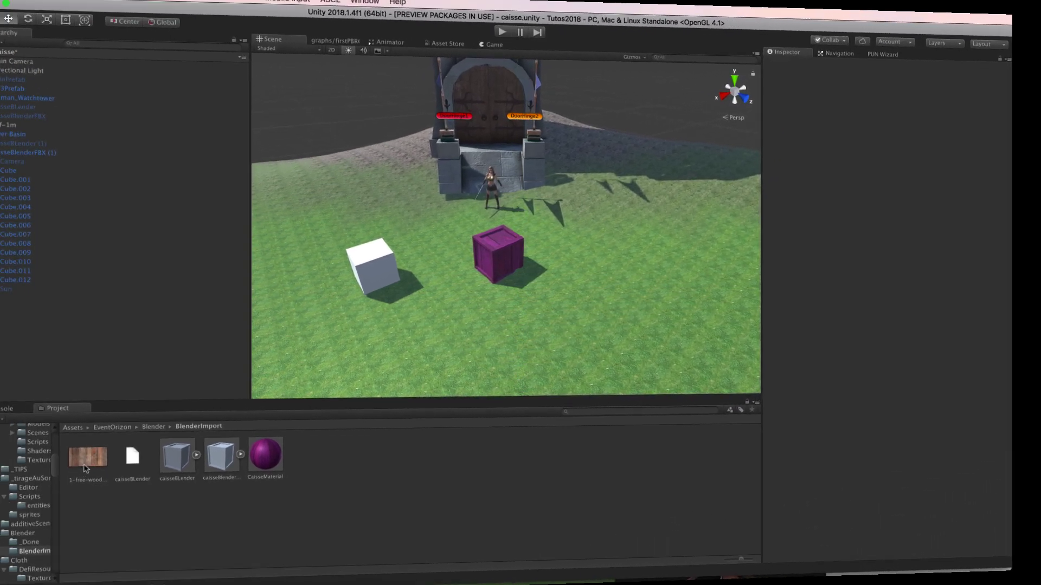
# Duplicate 1-free-wood-plank-texture with Cmd+D, creating 1-free-wood-plank-texture 1.
pyautogui.click(105, 453)
pyautogui.rightClick(104, 453)
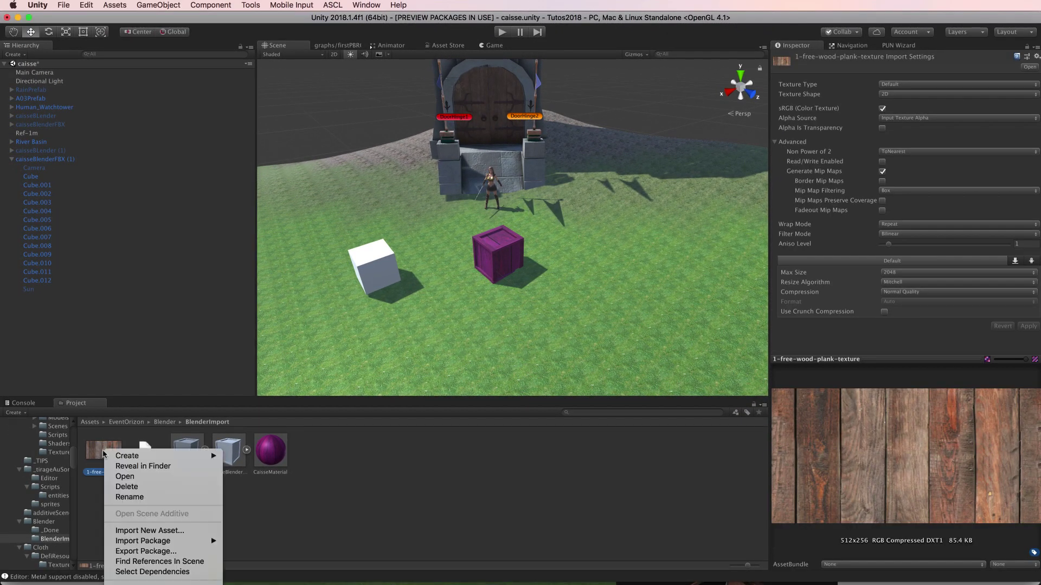
pyautogui.moveTo(108, 456)
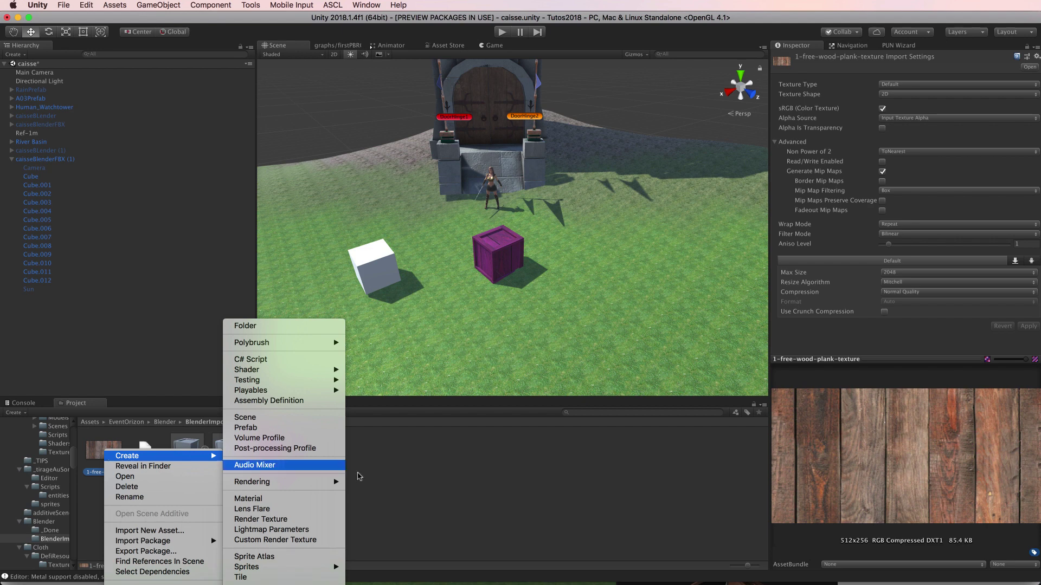
pyautogui.click(398, 466)
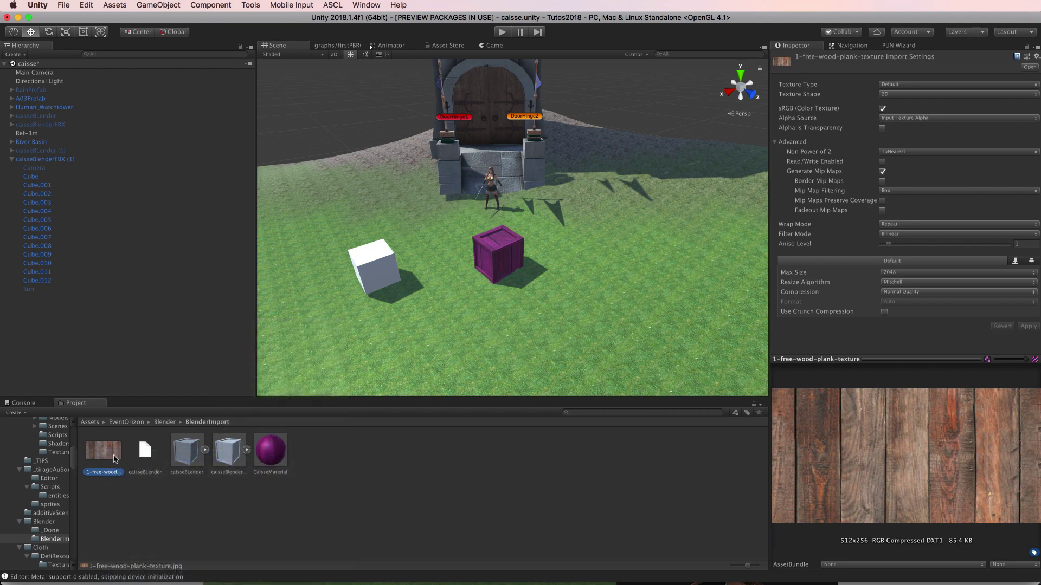
pyautogui.press('super+d')
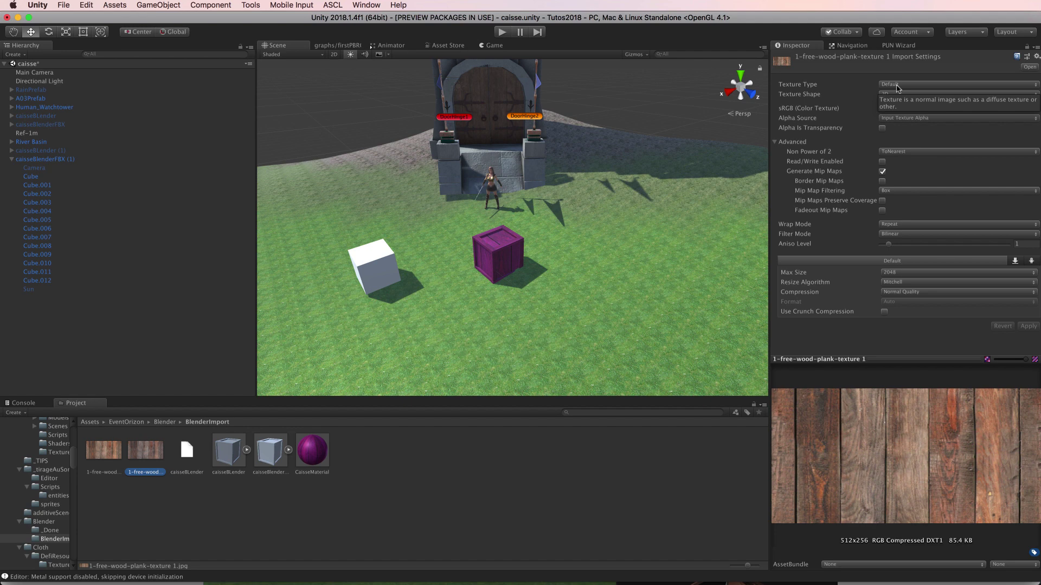
# Set the copied texture's Texture Type to Normal map and apply it.
pyautogui.click(897, 87)
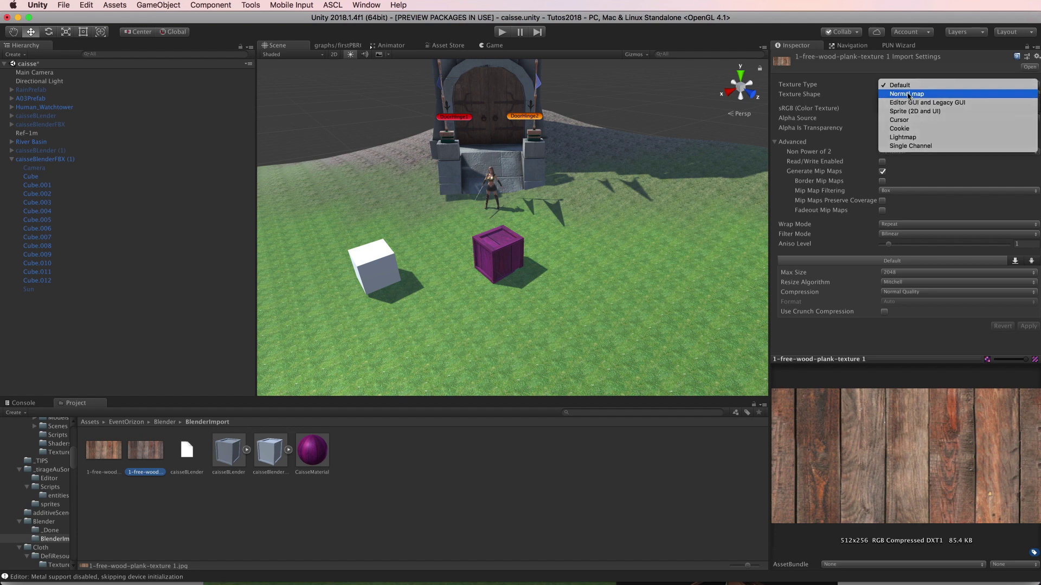
pyautogui.click(908, 95)
pyautogui.click(1028, 308)
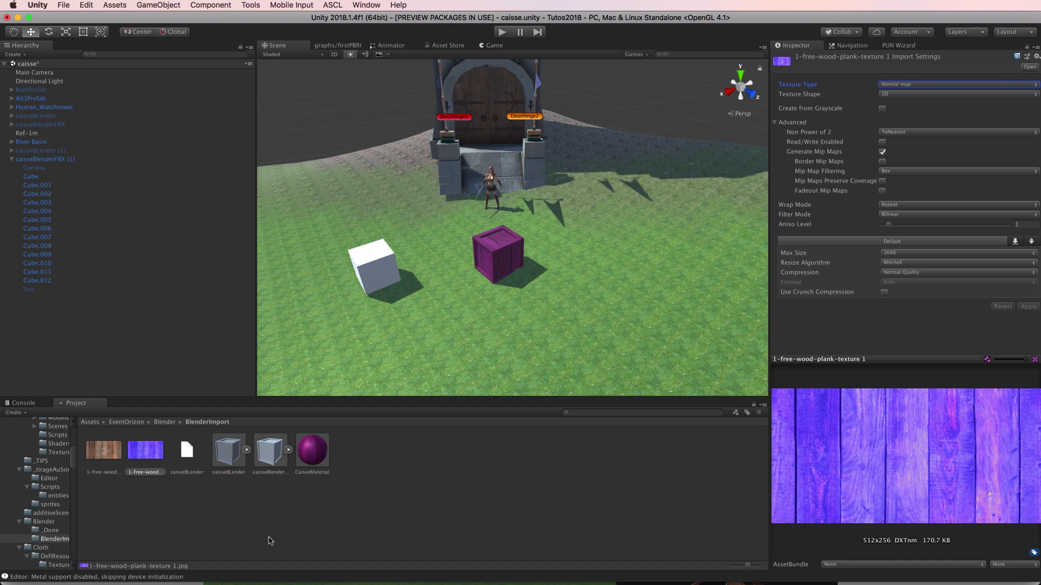
# Reset CaisseMaterial's albedo tint to white FFFFFF and assign the copied wood texture as its Normal Map.
pyautogui.click(315, 455)
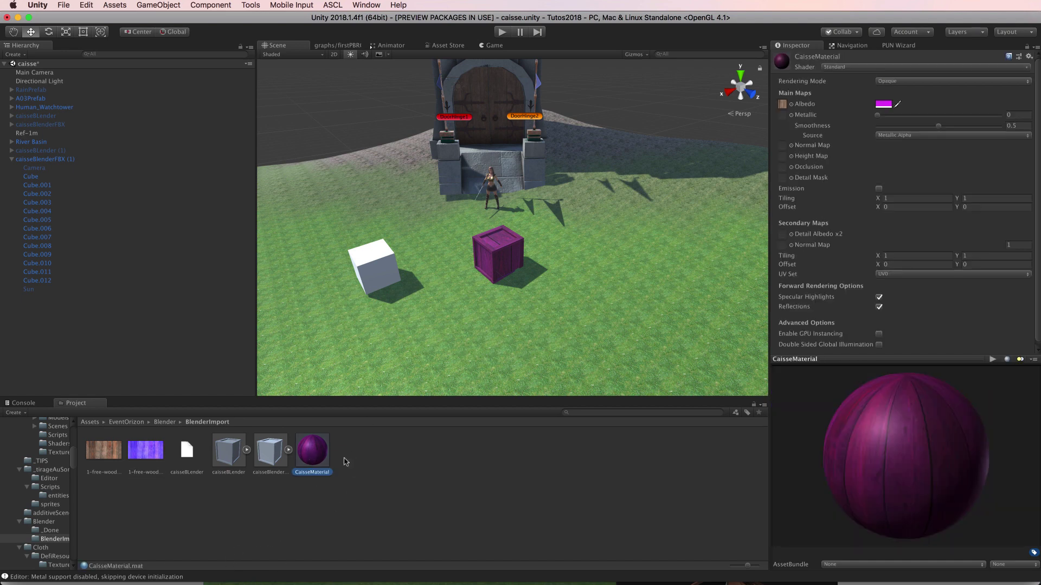
pyautogui.click(888, 105)
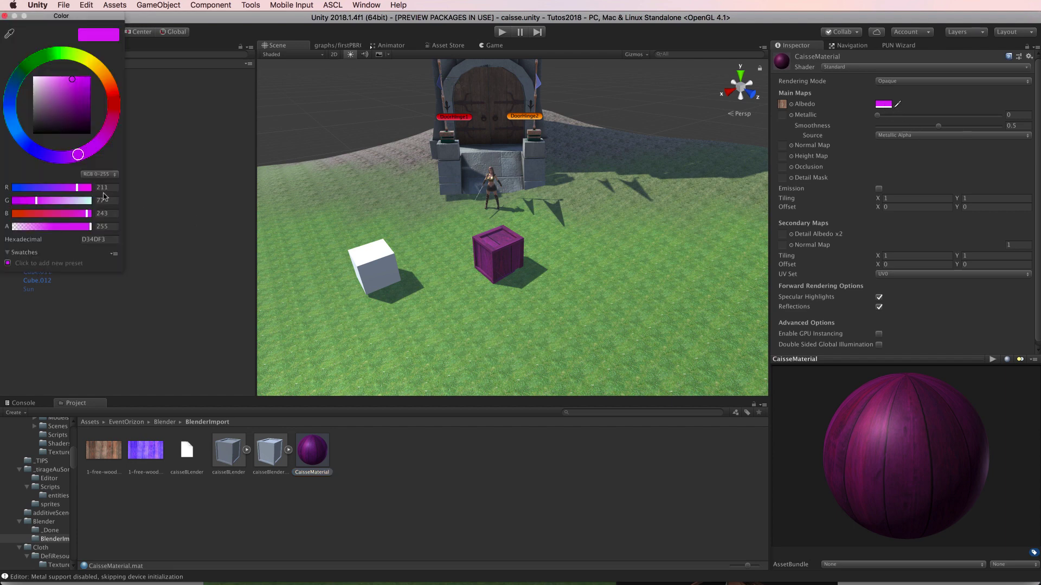
pyautogui.moveTo(63, 91); pyautogui.dragTo(9, 72)
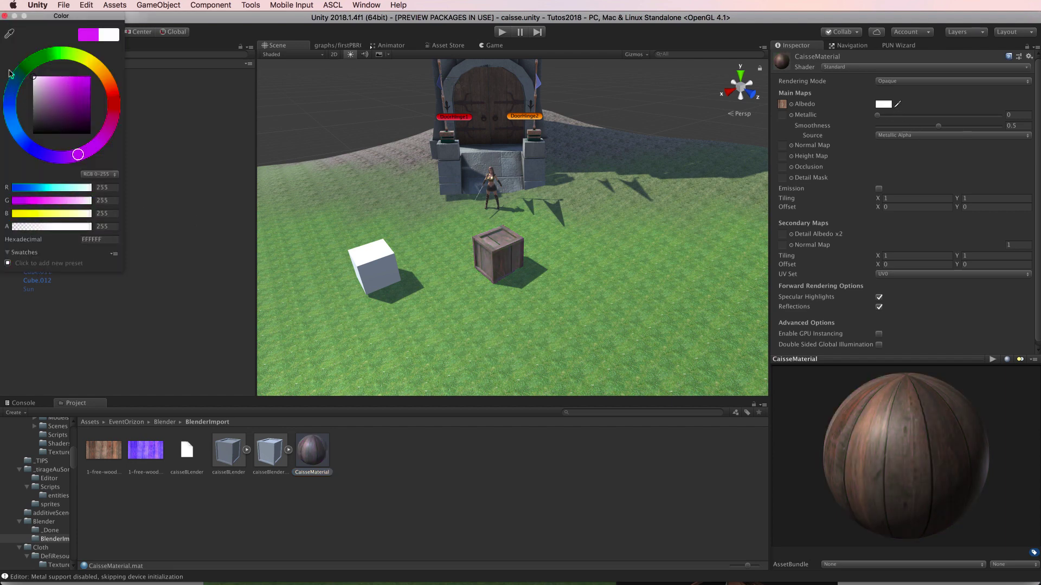
pyautogui.click(5, 16)
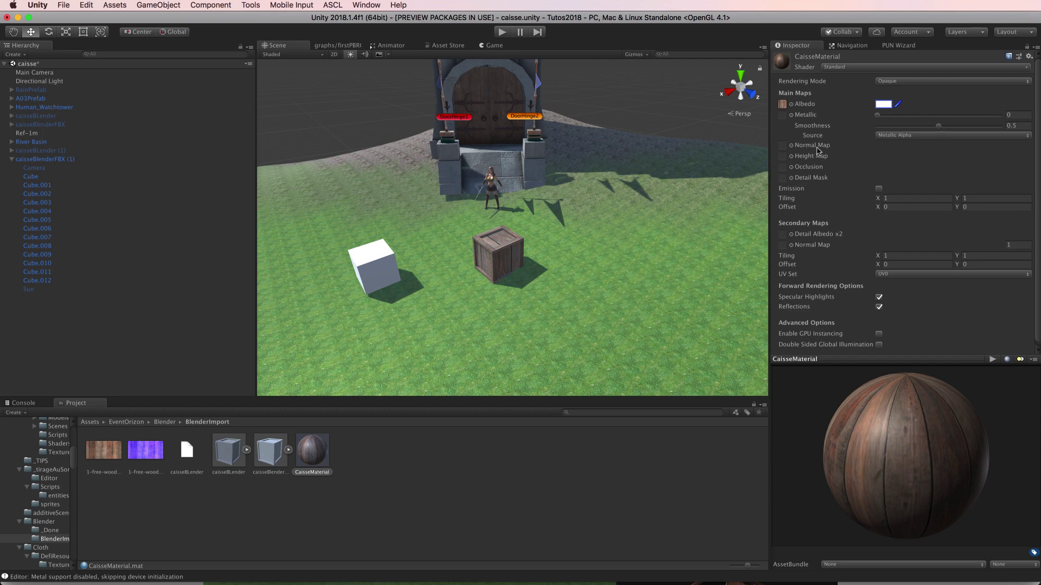
pyautogui.moveTo(157, 451)
pyautogui.mouseDown()
pyautogui.moveTo(669, 215)
pyautogui.moveTo(783, 147)
pyautogui.mouseUp()
pyautogui.scroll(5, 530, 237)
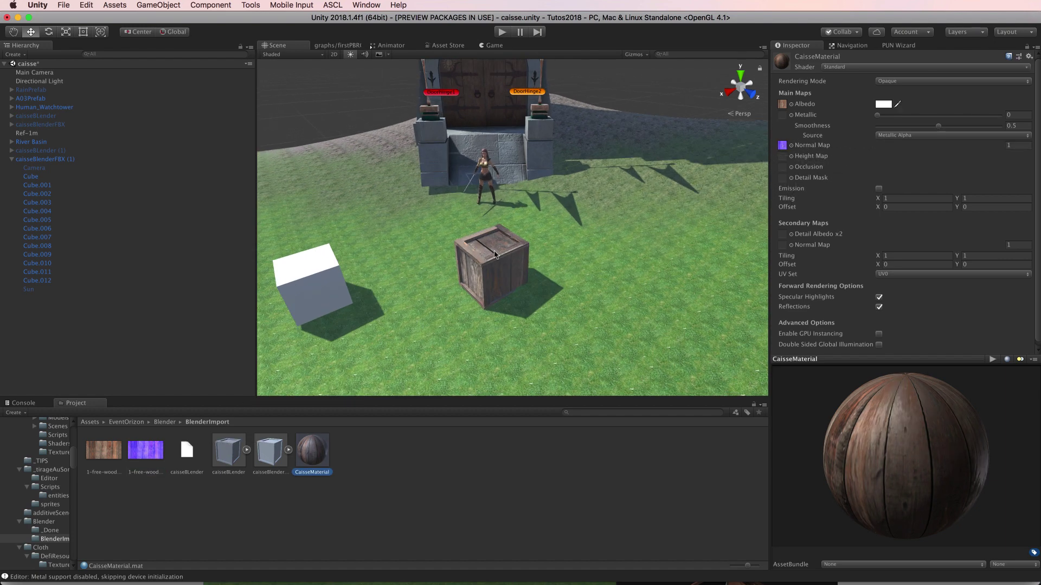
pyautogui.moveTo(528, 238); pyautogui.dragTo(434, 241)
pyautogui.press('w')
pyautogui.scroll(3, 561, 250)
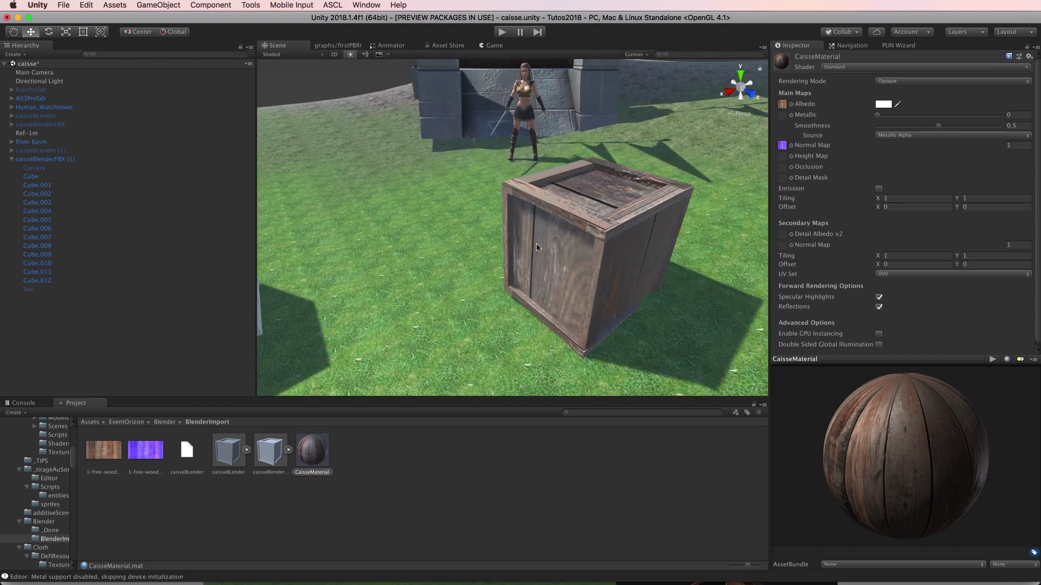
pyautogui.scroll(3, 561, 250)
pyautogui.keyDown('alt'); pyautogui.moveTo(561, 251); pyautogui.dragTo(557, 267); pyautogui.keyUp('alt')
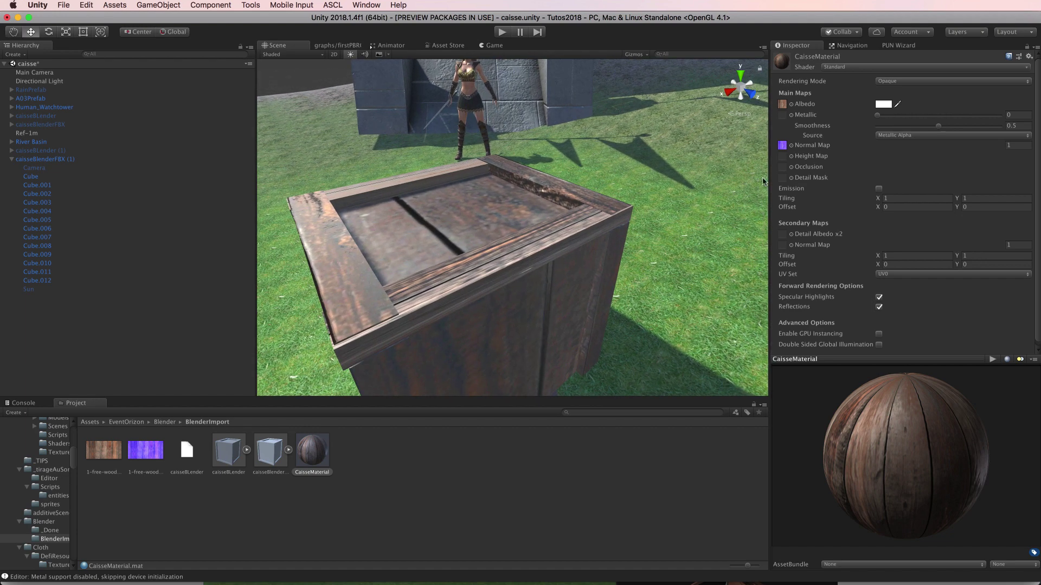
pyautogui.moveTo(525, 248); pyautogui.dragTo(540, 289, button='middle')
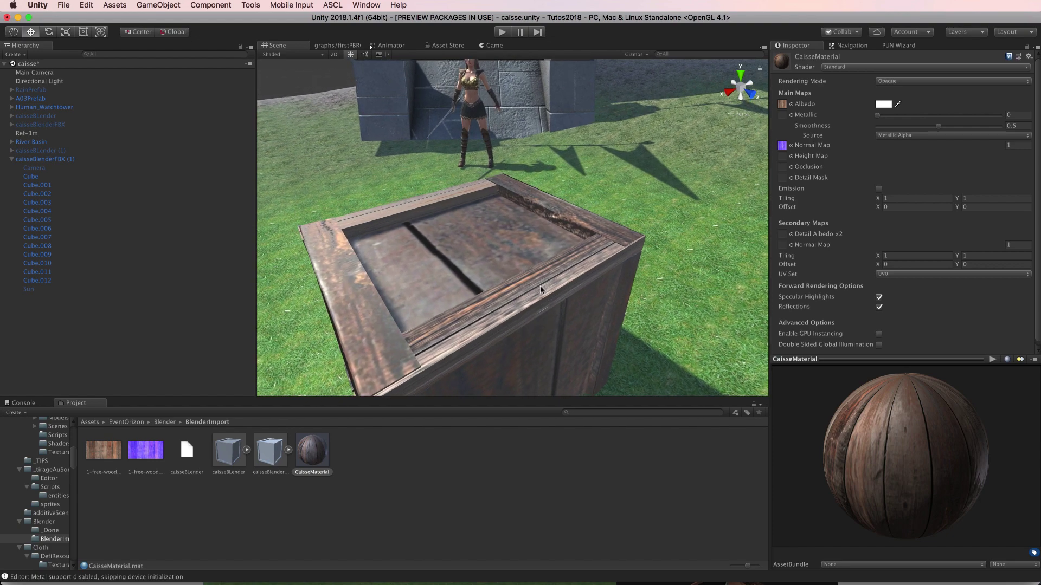
pyautogui.scroll(5, 540, 287)
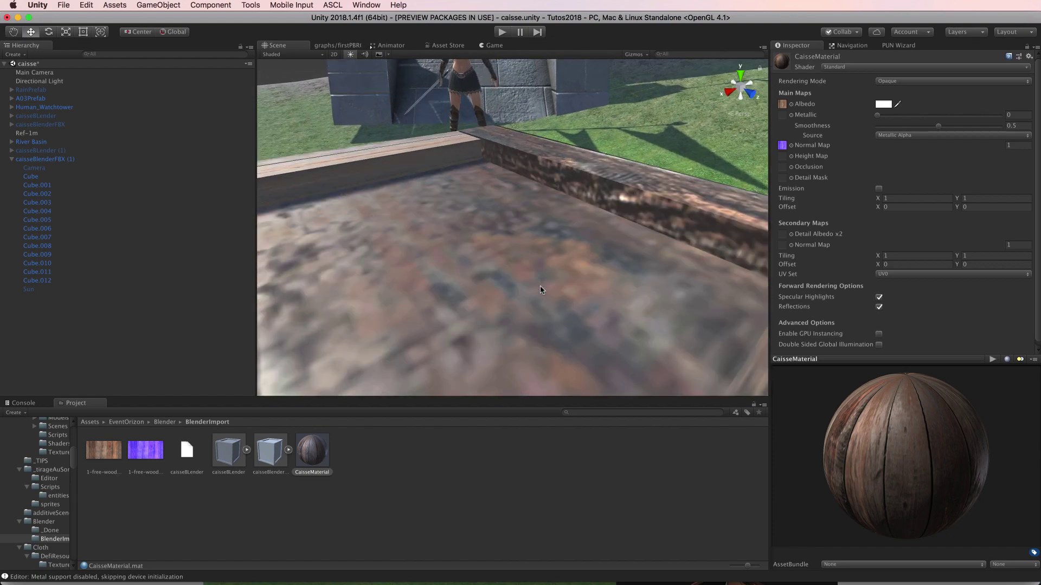
pyautogui.scroll(-3, 539, 287)
pyautogui.scroll(-2, 540, 287)
pyautogui.scroll(-2, 540, 287)
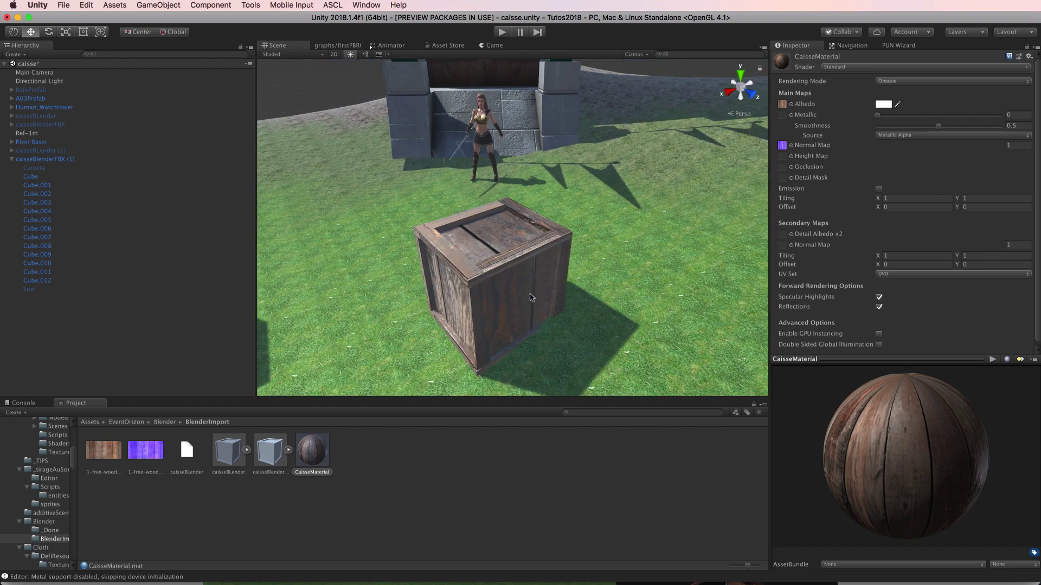
pyautogui.moveTo(530, 295); pyautogui.dragTo(577, 292, button='middle')
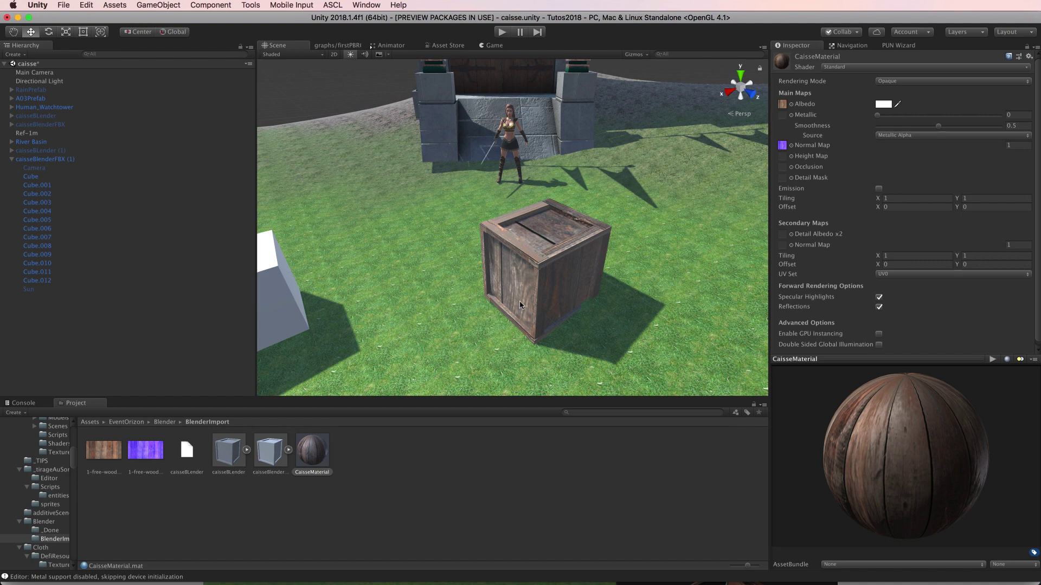
pyautogui.click(790, 145)
pyautogui.scroll(2, 683, 229)
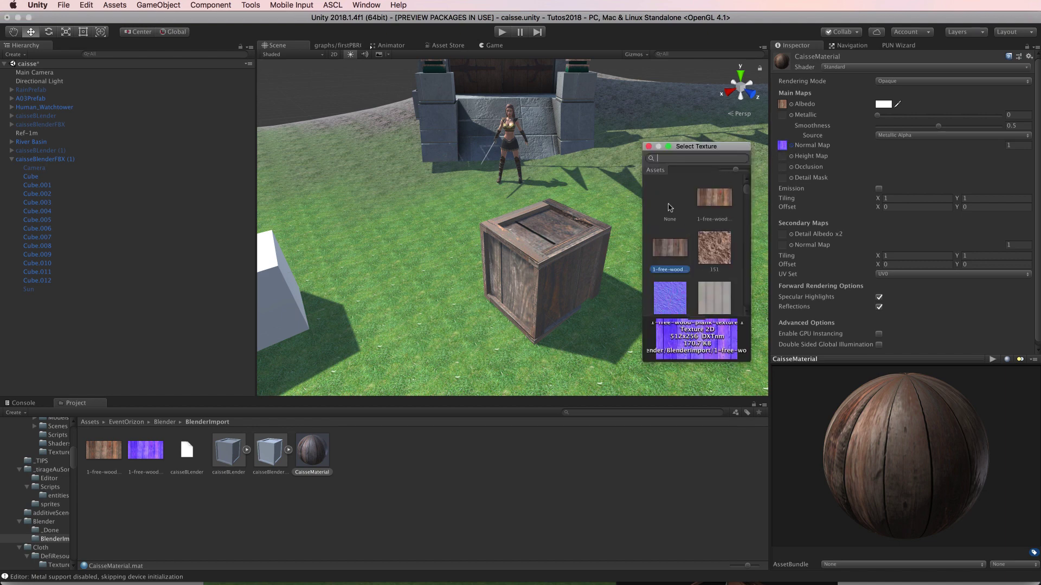
pyautogui.doubleClick(670, 209)
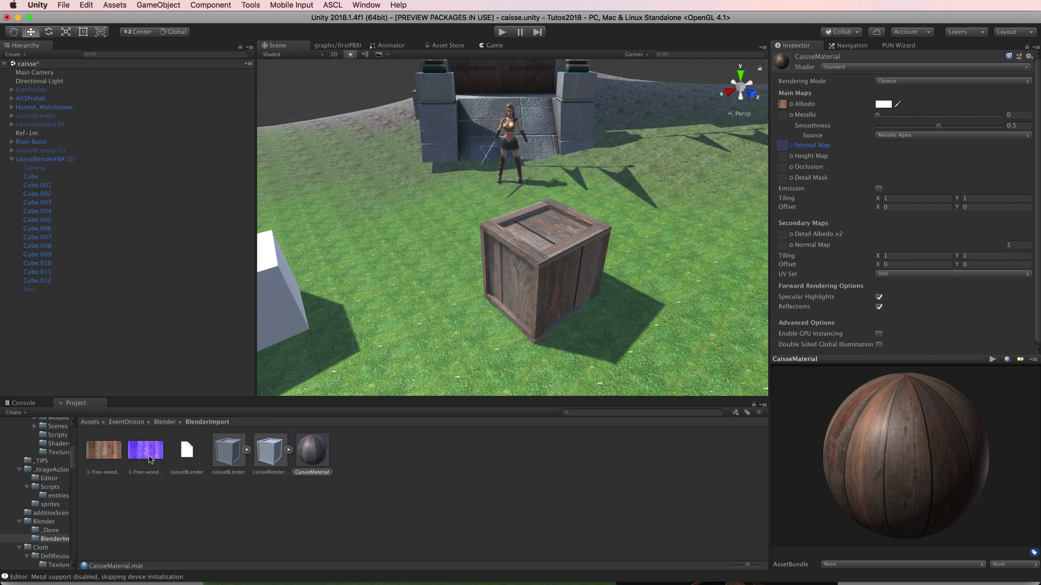
pyautogui.moveTo(146, 453)
pyautogui.mouseDown()
pyautogui.moveTo(771, 164)
pyautogui.moveTo(781, 145)
pyautogui.mouseUp()
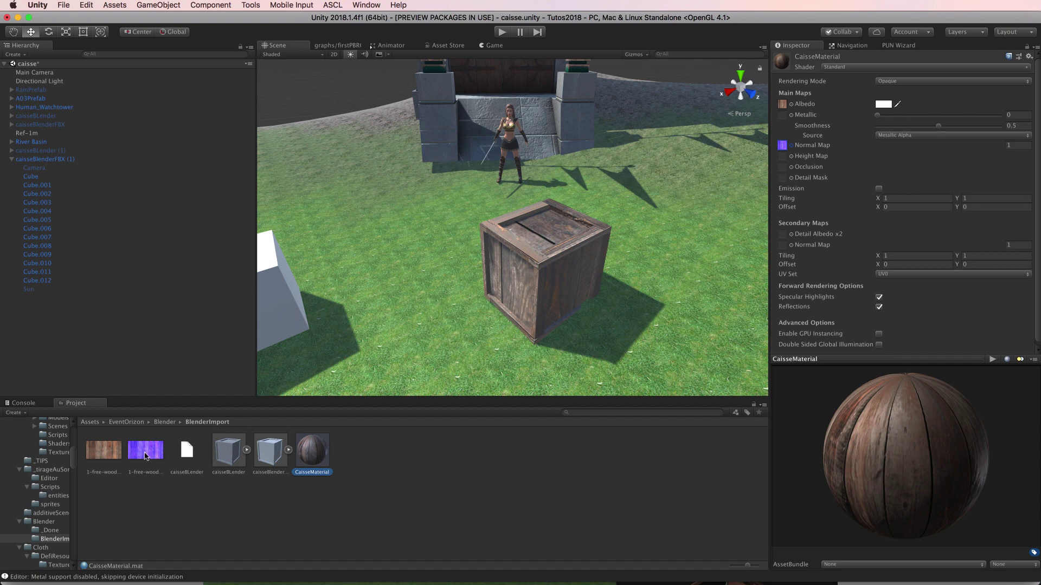
# Select 1-free-wood-plank-texture 1 to view its Normal map import settings (512x256 DXTnm).
pyautogui.click(145, 452)
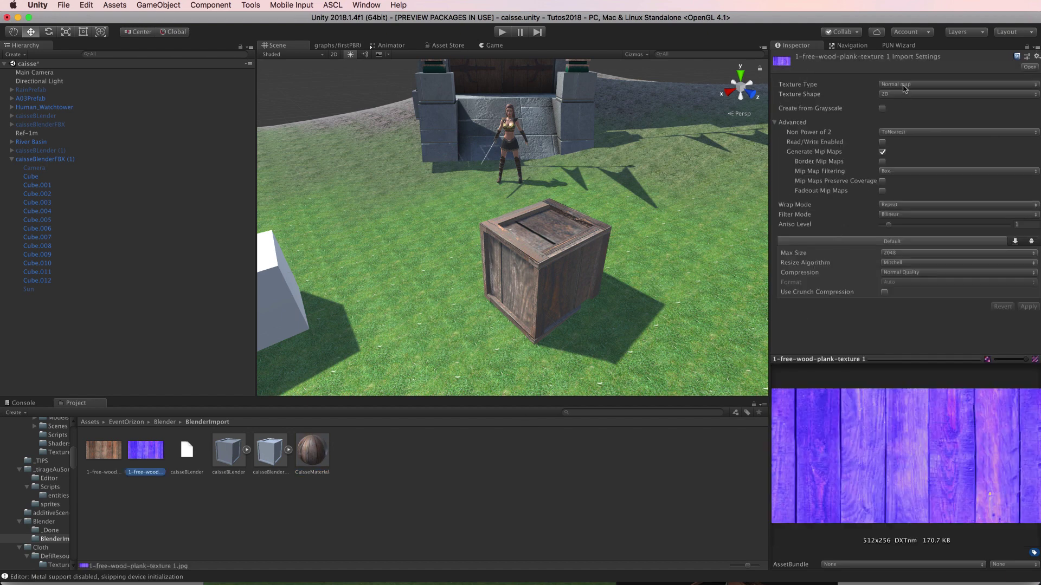